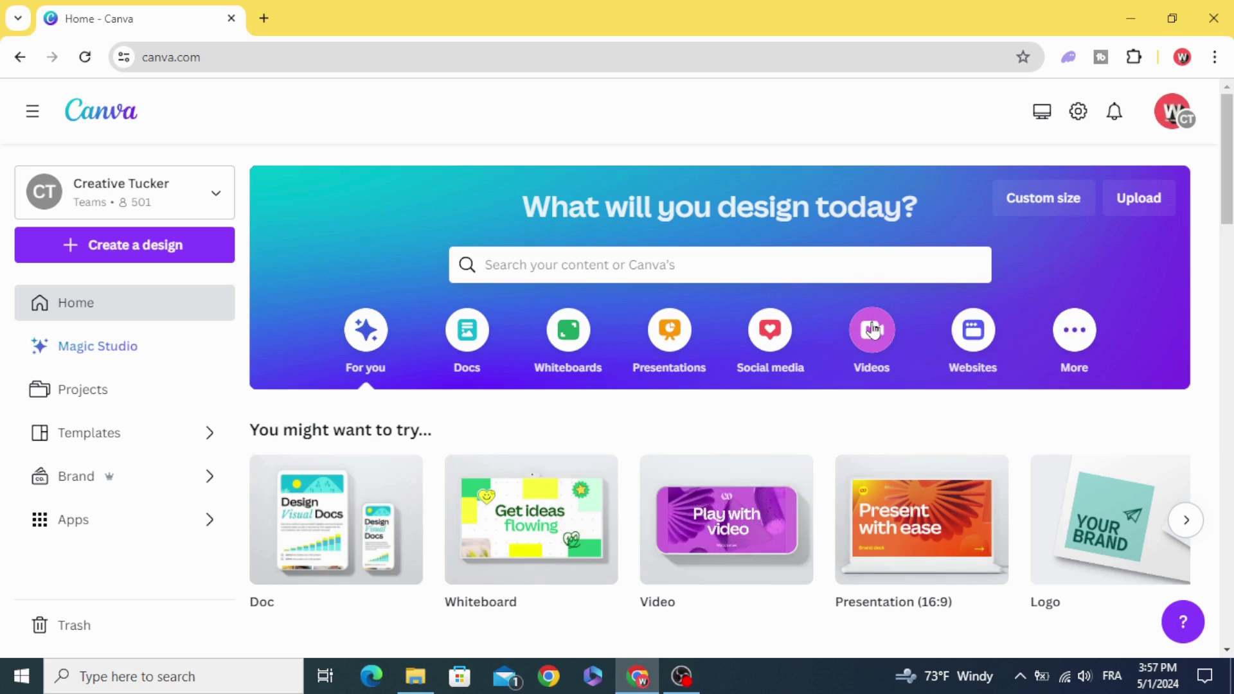
Step: Create a blank 1920×1080 video design from the Videos category
click(872, 330)
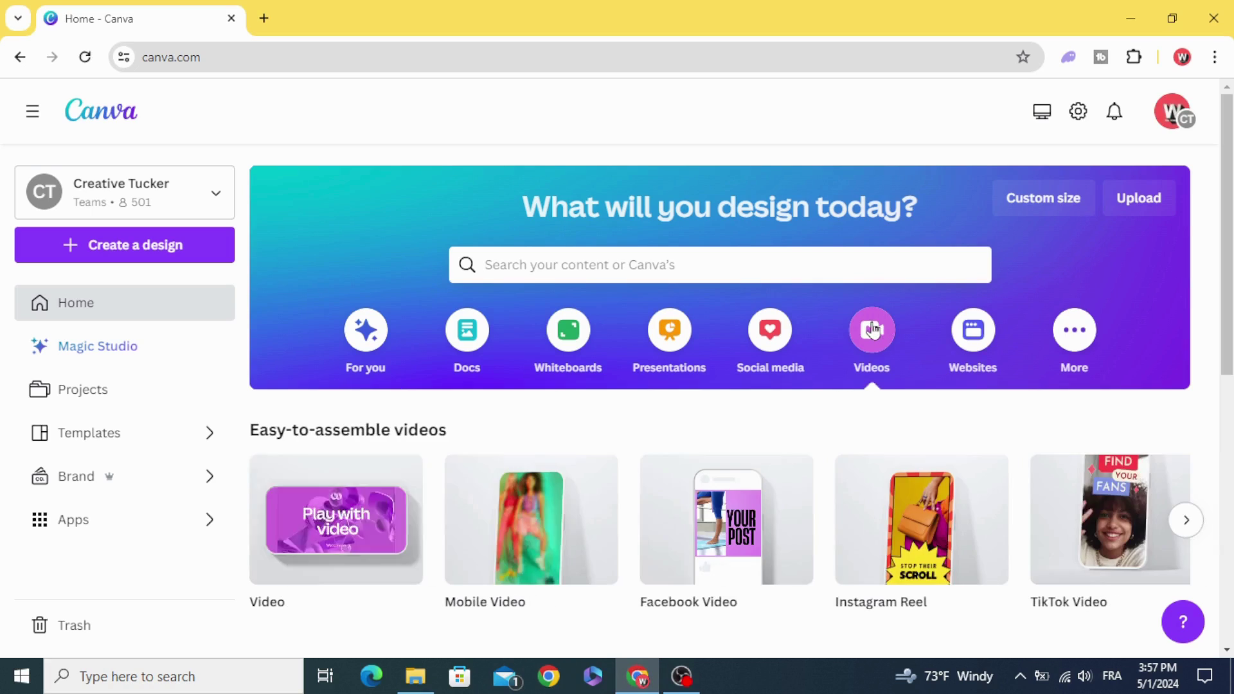
click(321, 521)
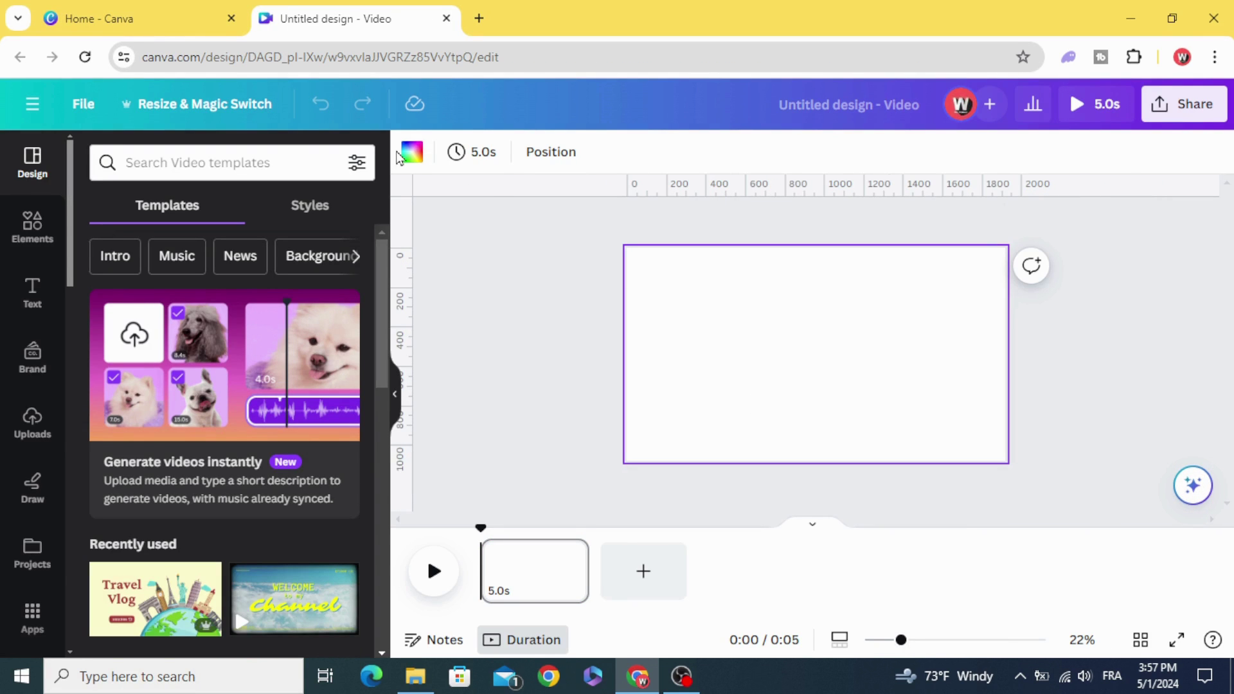
click(408, 154)
click(247, 515)
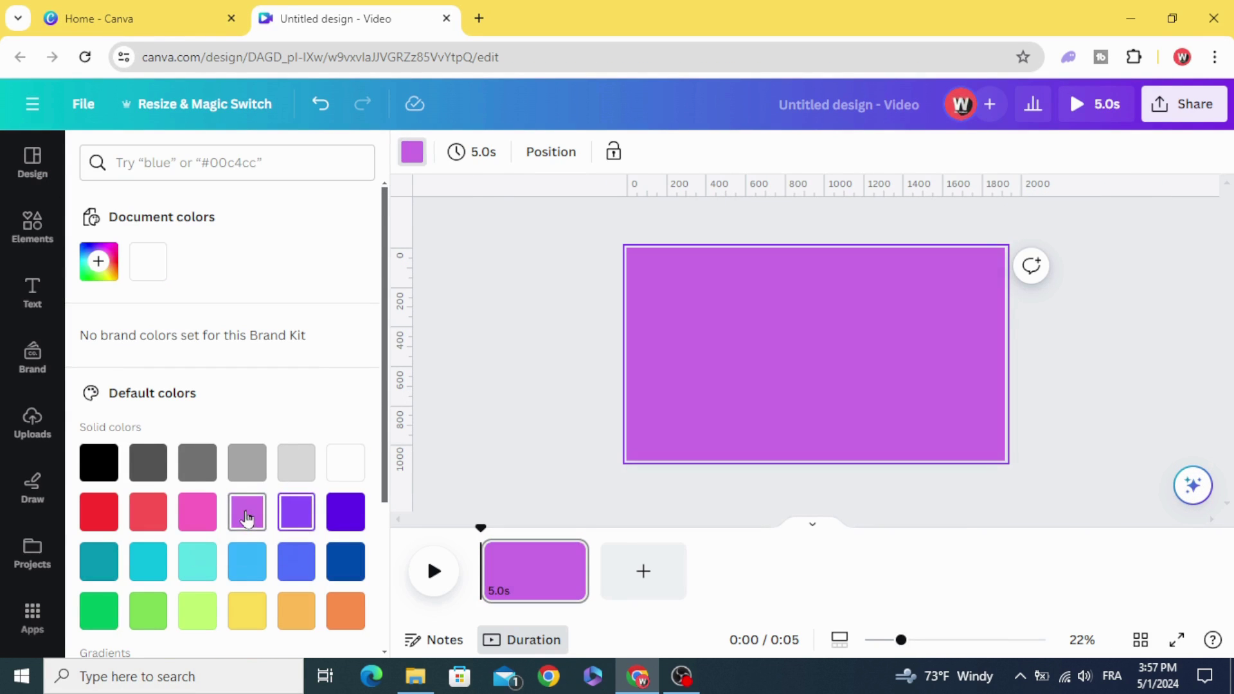
click(344, 463)
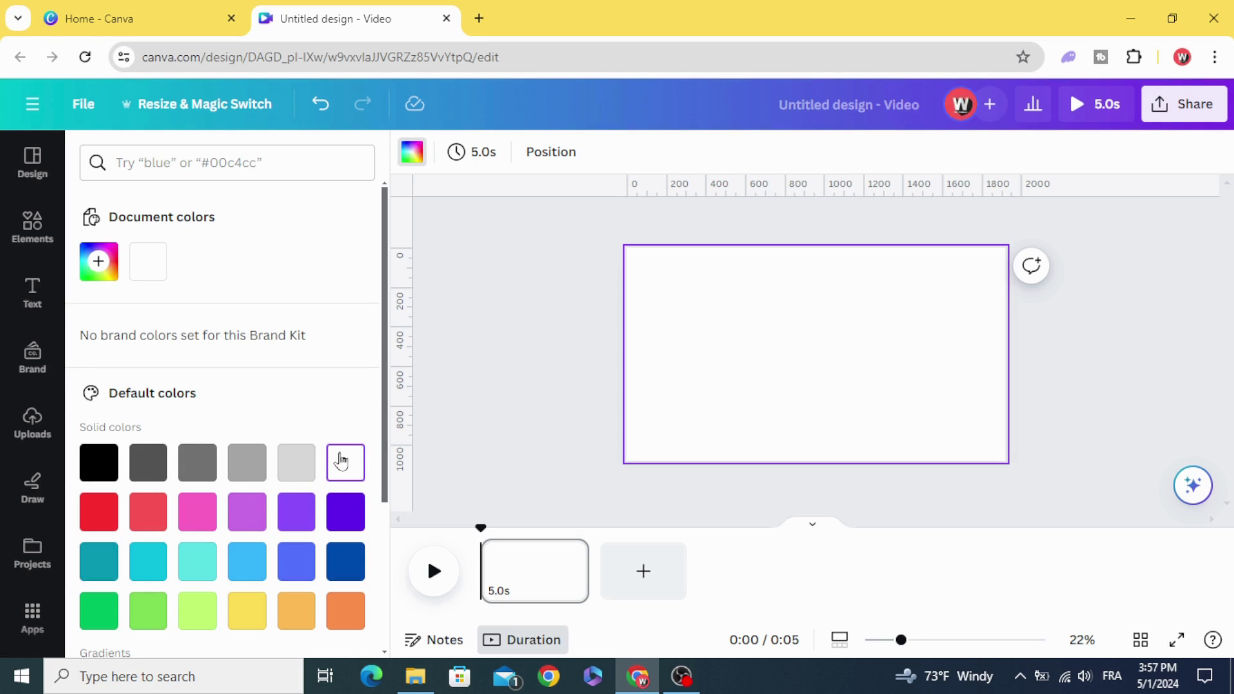
click(507, 356)
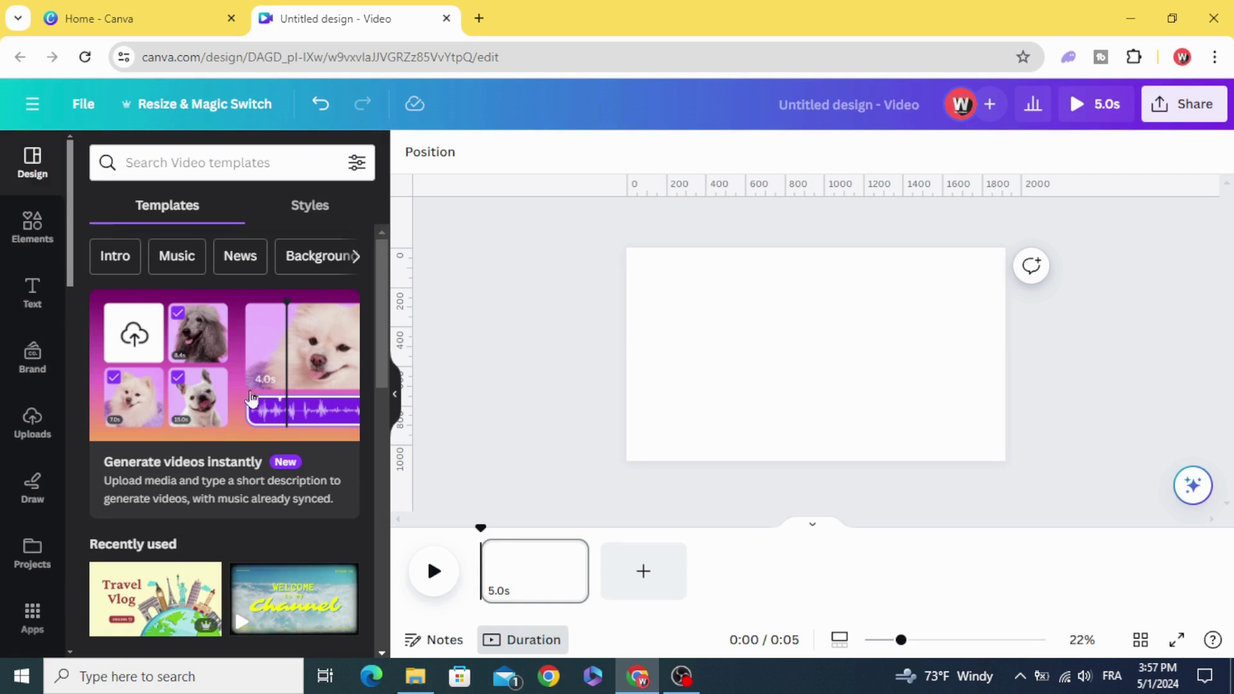
Step: Add a circle frame, enlarge it on the page's left, and drop the panda photo in
click(32, 227)
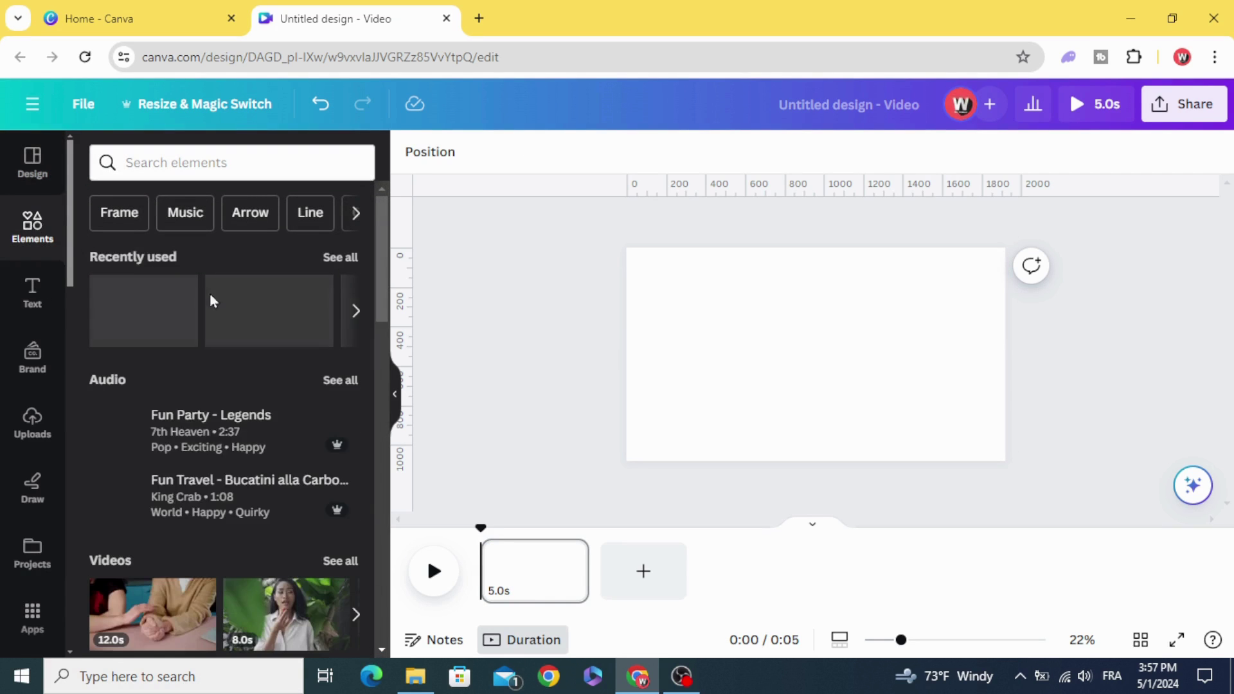
scroll(211, 301, down, 2)
scroll(189, 333, down, 5)
scroll(189, 333, down, 4)
scroll(187, 338, down, 1)
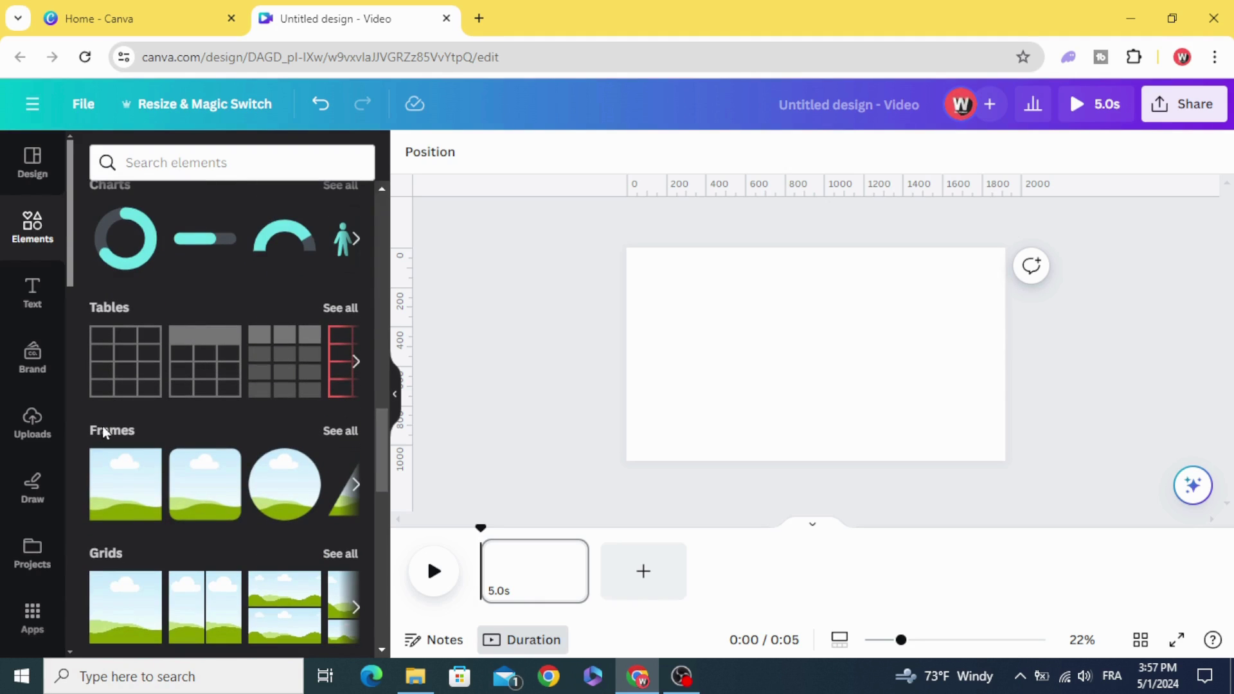
click(285, 492)
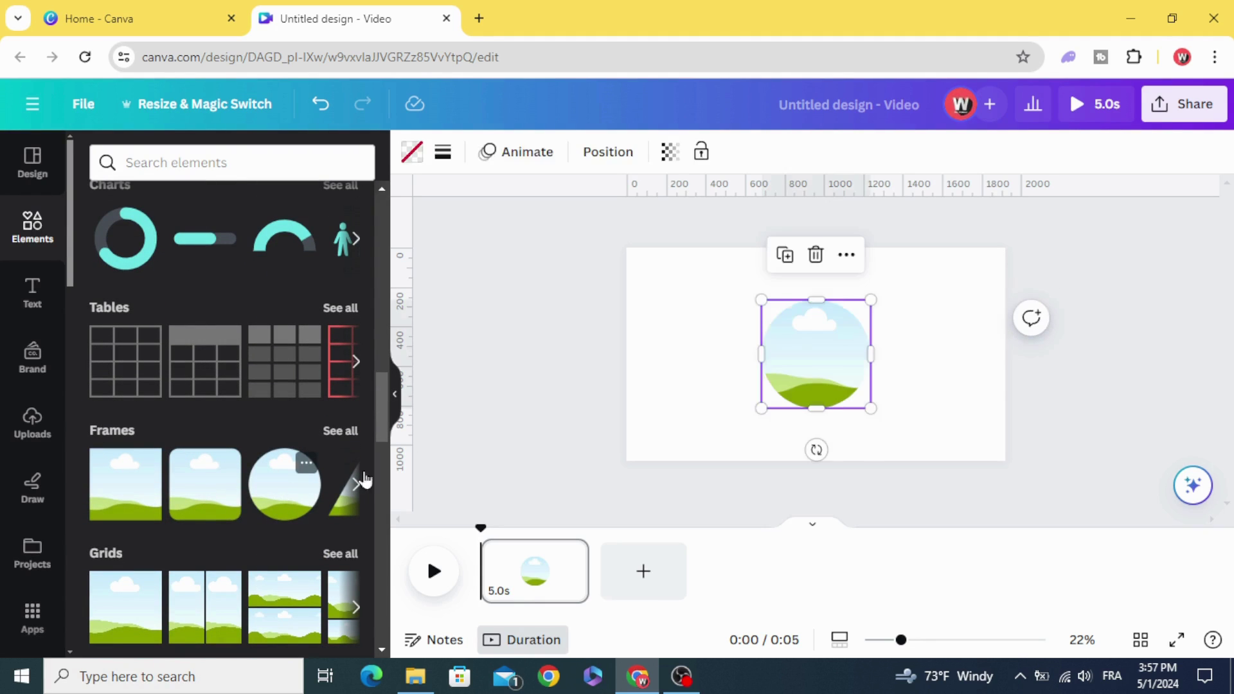
drag(807, 366, 668, 312)
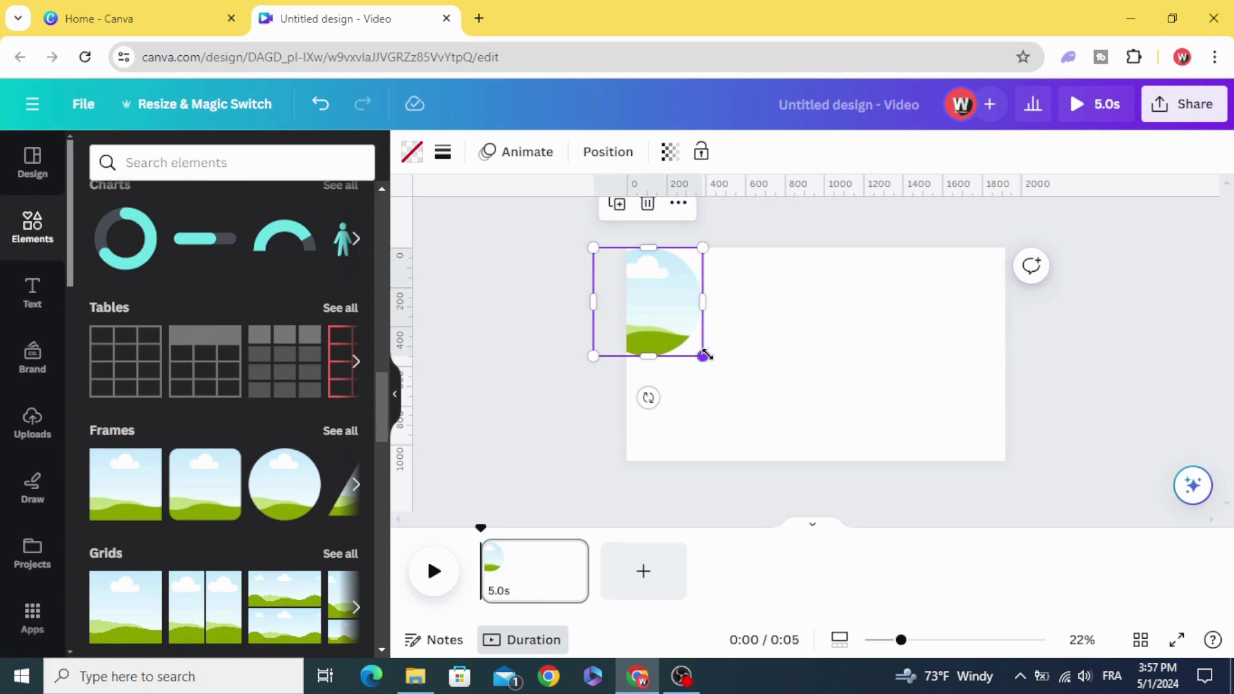
drag(702, 355, 823, 475)
drag(743, 422, 682, 406)
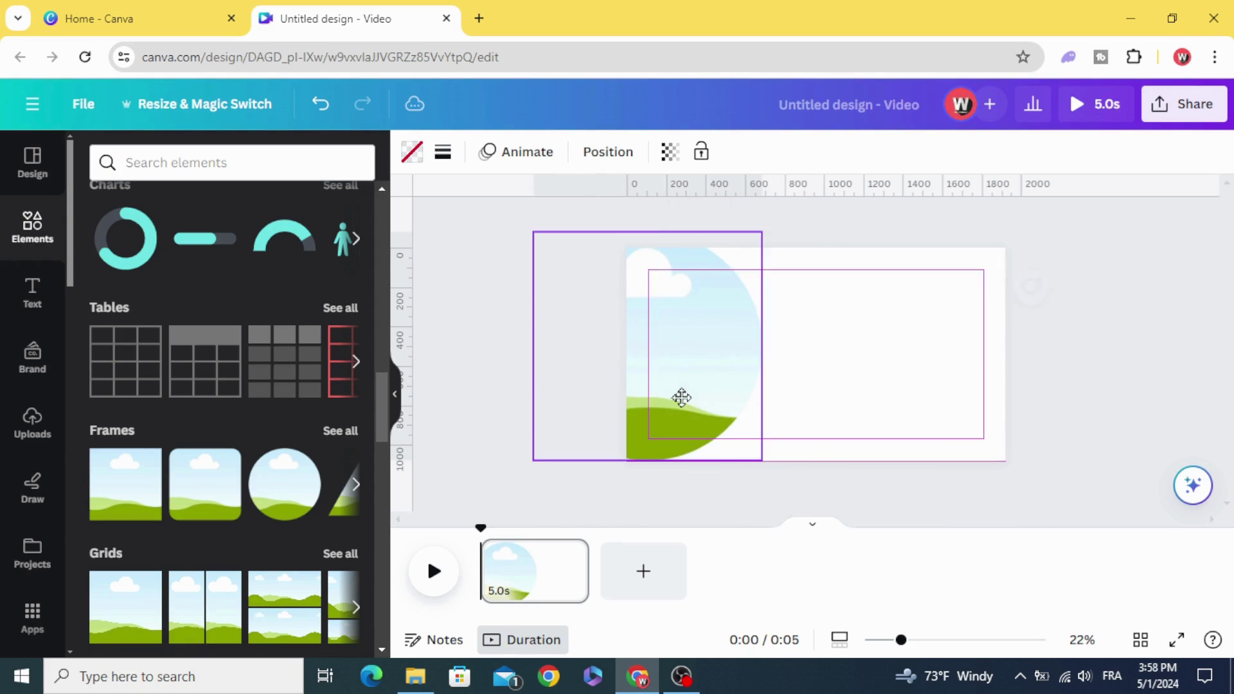
drag(763, 461, 776, 473)
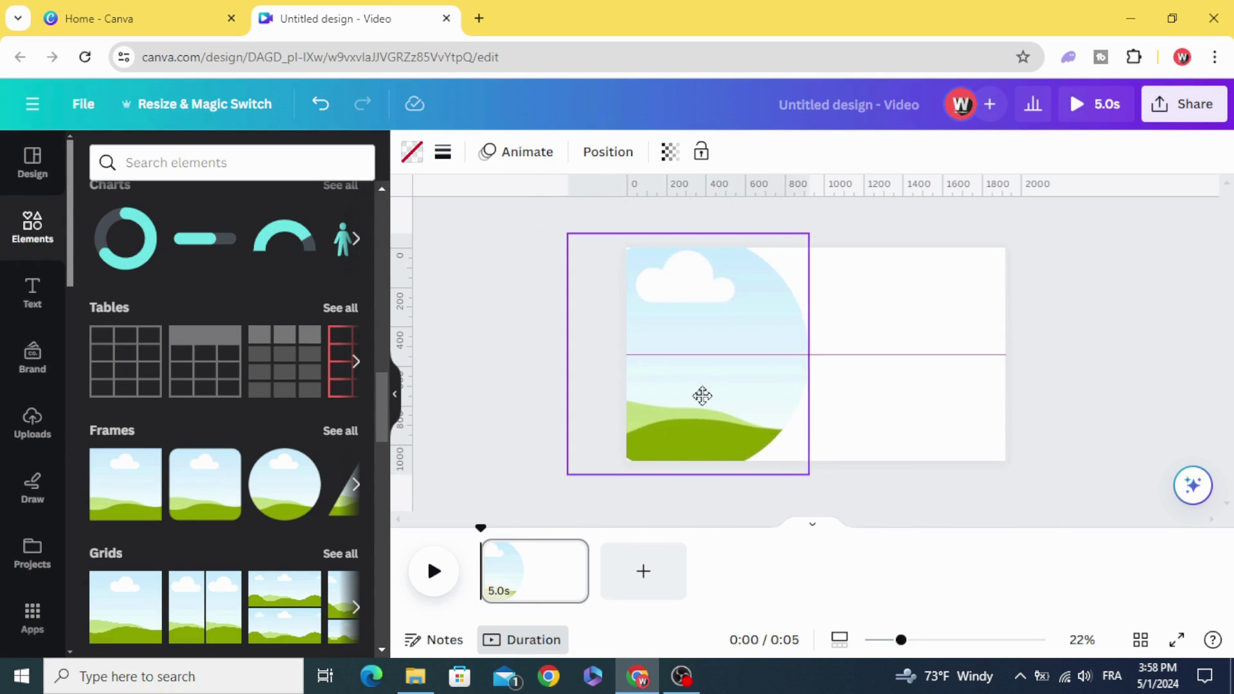
drag(681, 392, 711, 393)
click(29, 241)
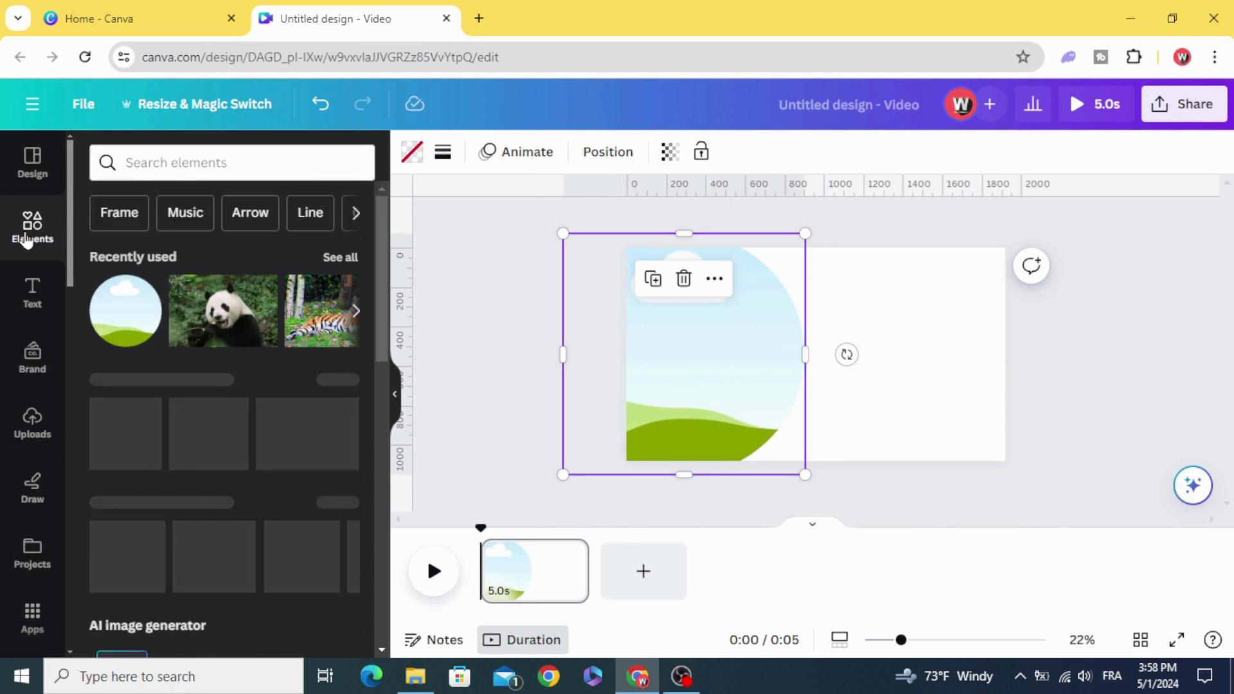
mouse_move(181, 319)
mouse_down()
mouse_move(714, 387)
mouse_move(681, 379)
mouse_up()
Step: Adjust the panda's crop within its circle and duplicate the frame
double_click(688, 371)
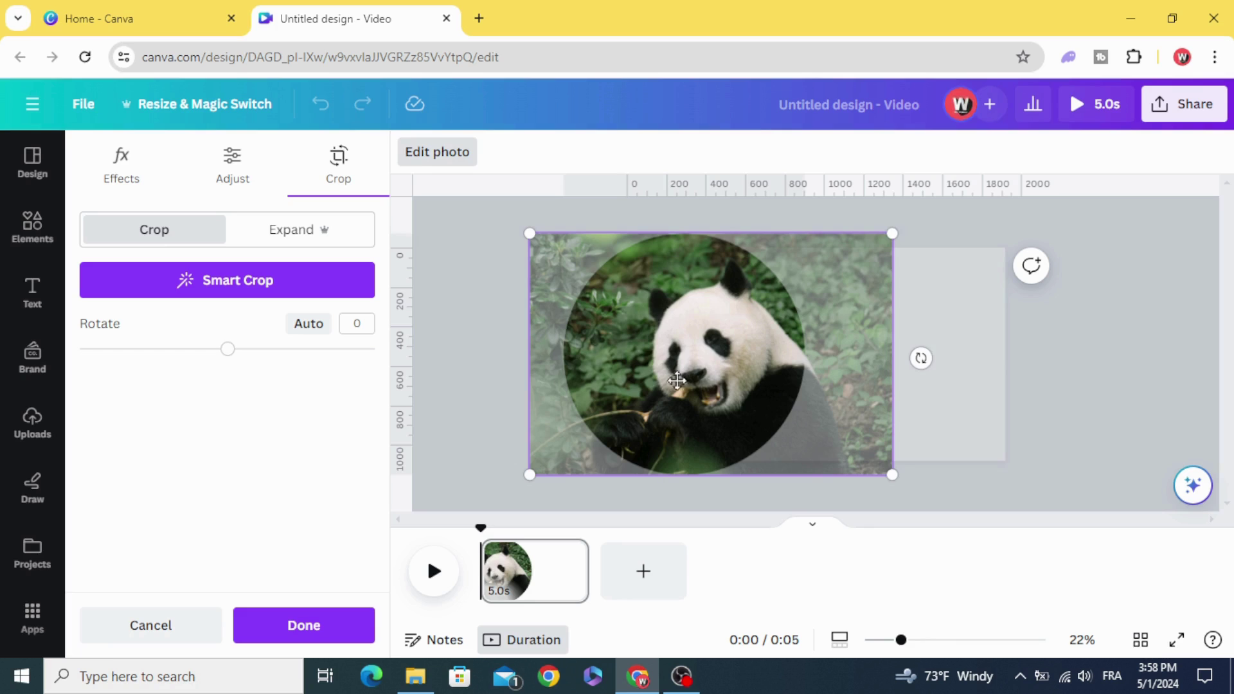
click(463, 327)
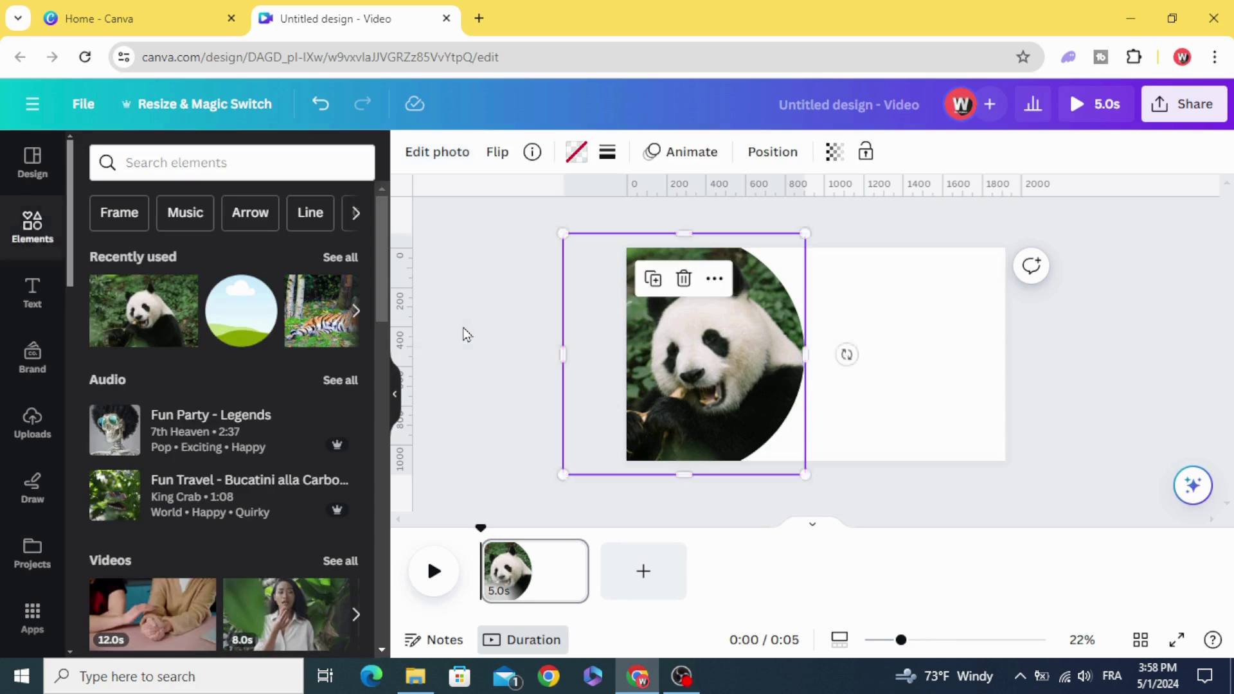
click(664, 372)
click(655, 281)
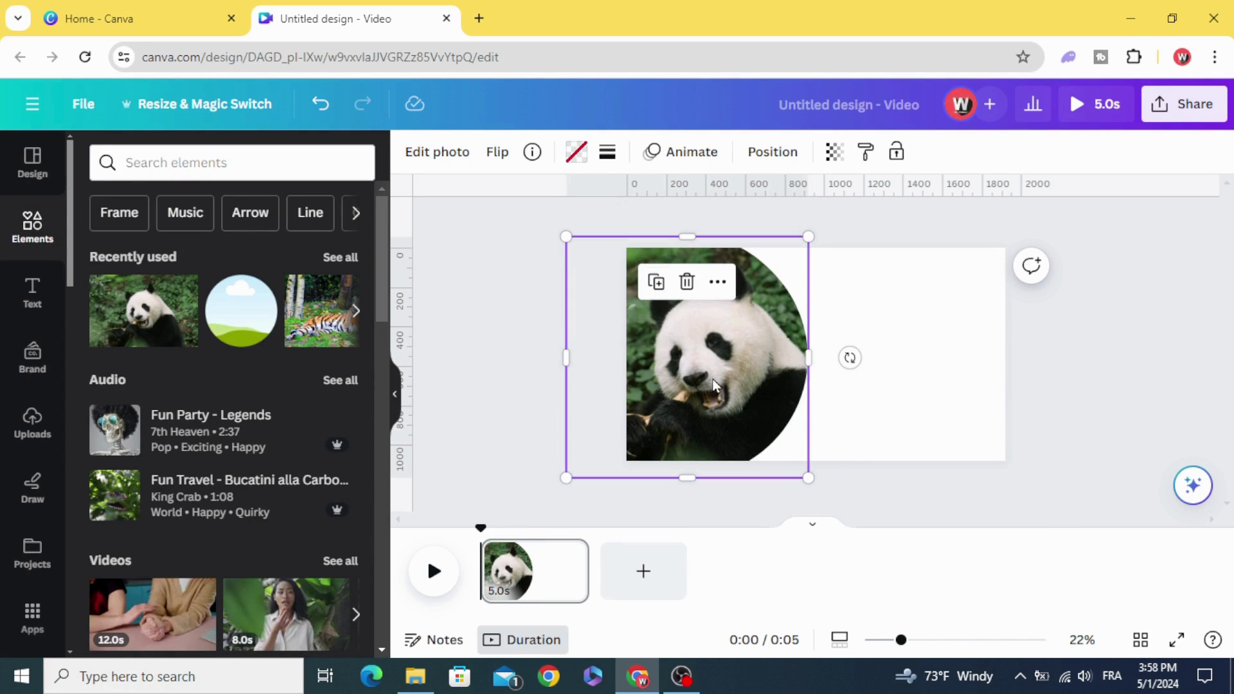
drag(712, 385, 705, 382)
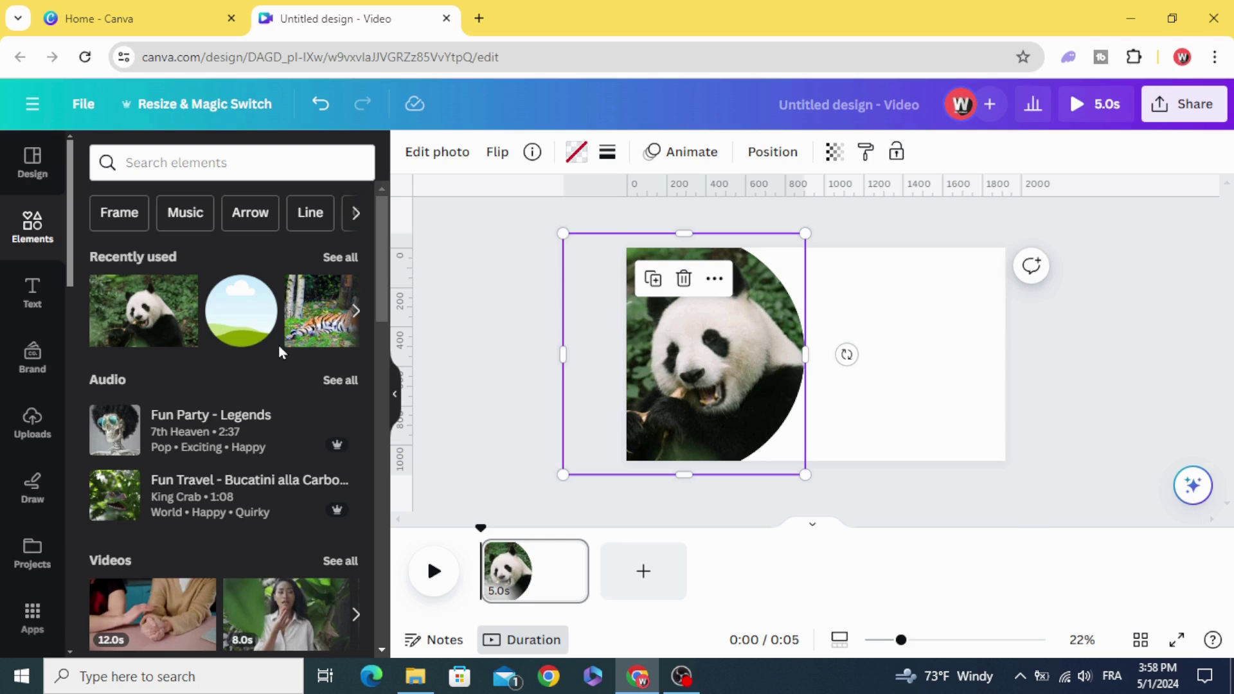
Step: Fill the duplicate frame with the tiger photo, recrop it, then swap in the zebra
click(333, 257)
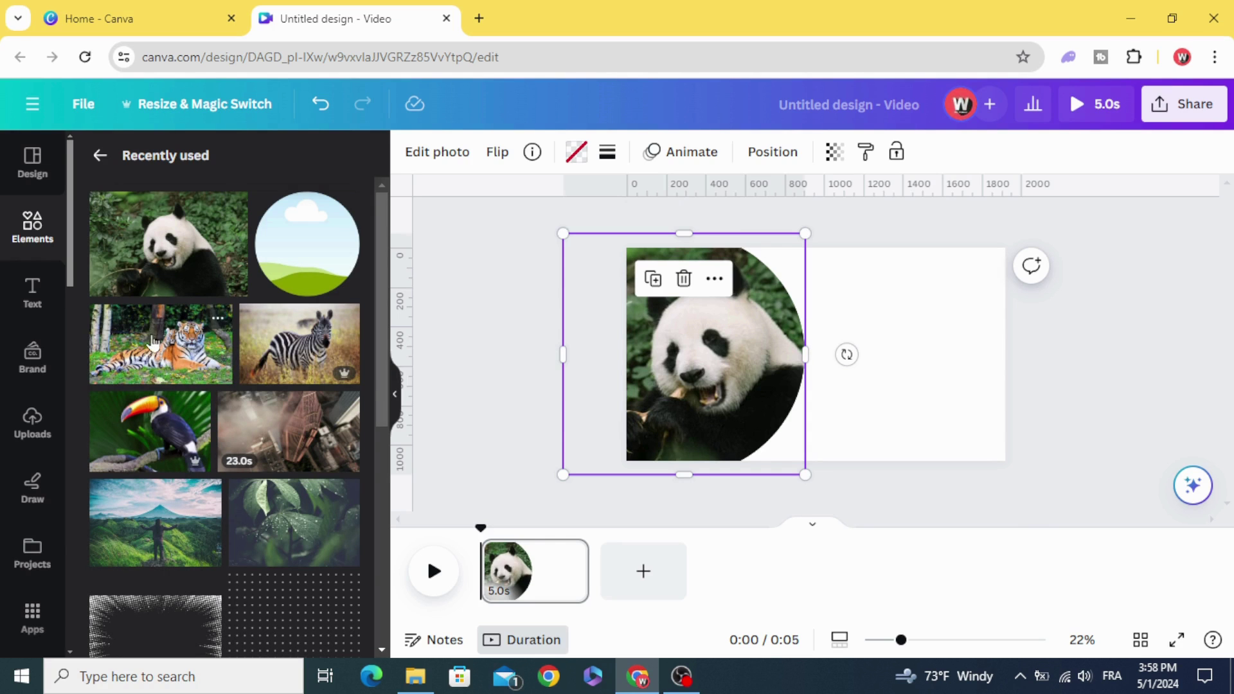
drag(151, 342, 709, 357)
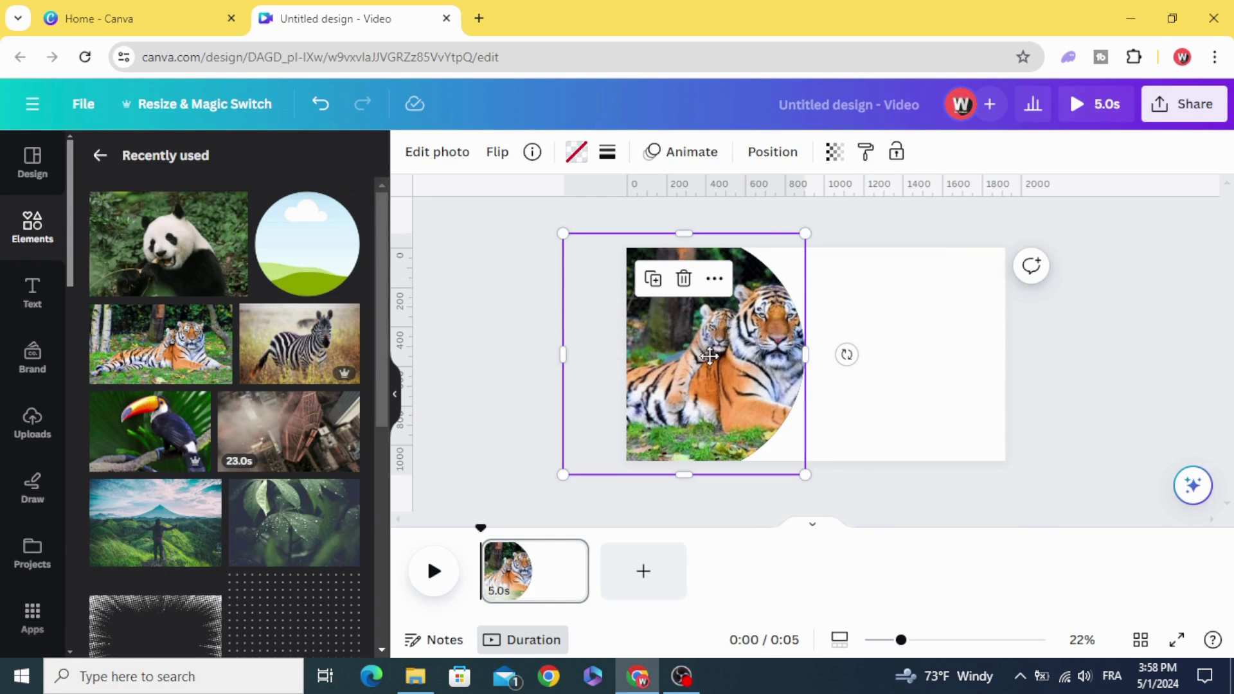
double_click(709, 358)
drag(709, 358, 669, 366)
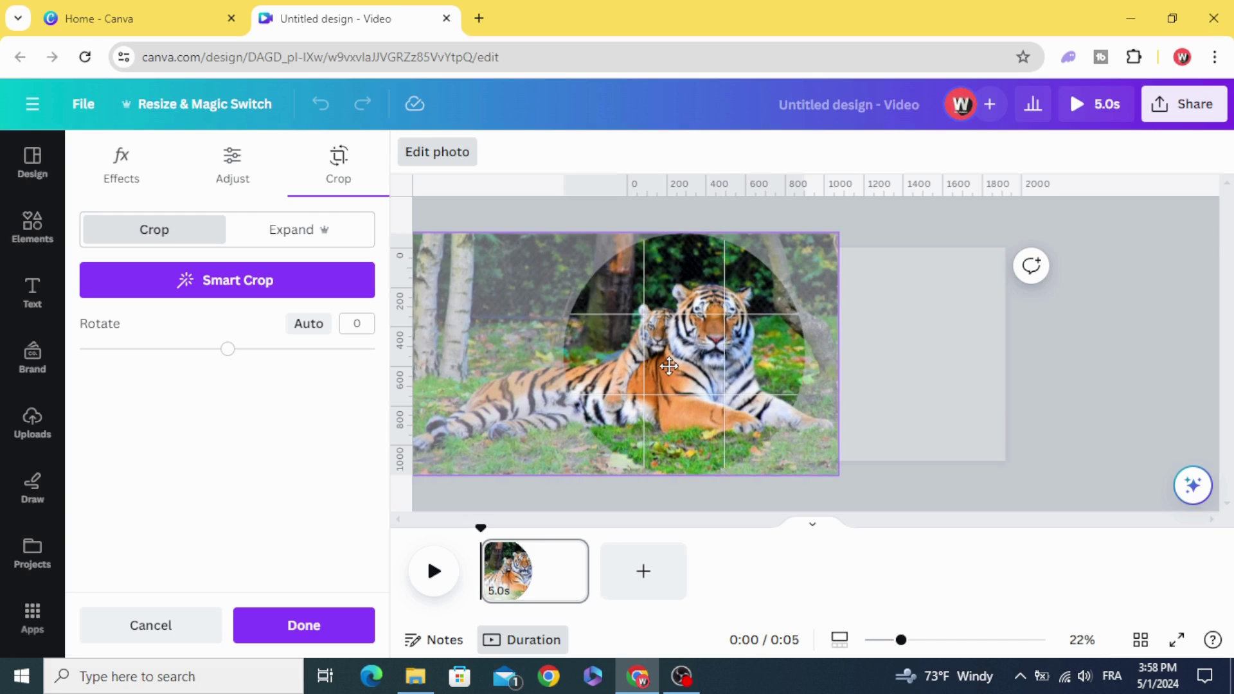
click(921, 343)
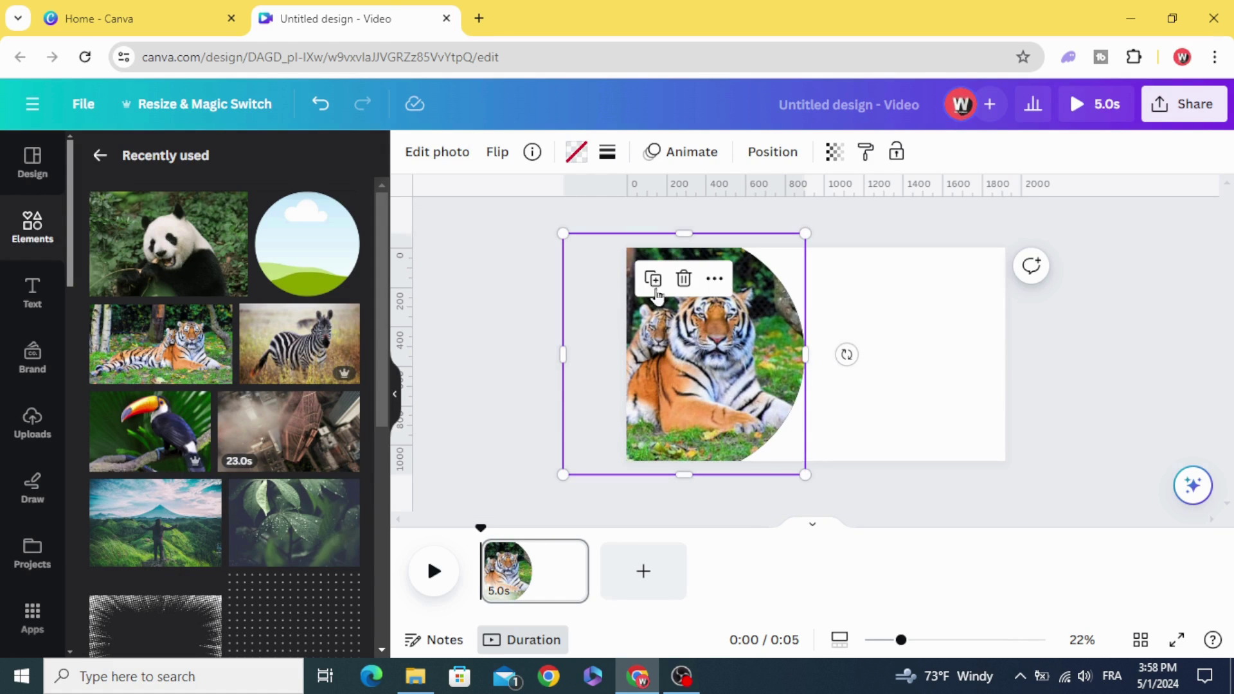
mouse_move(299, 343)
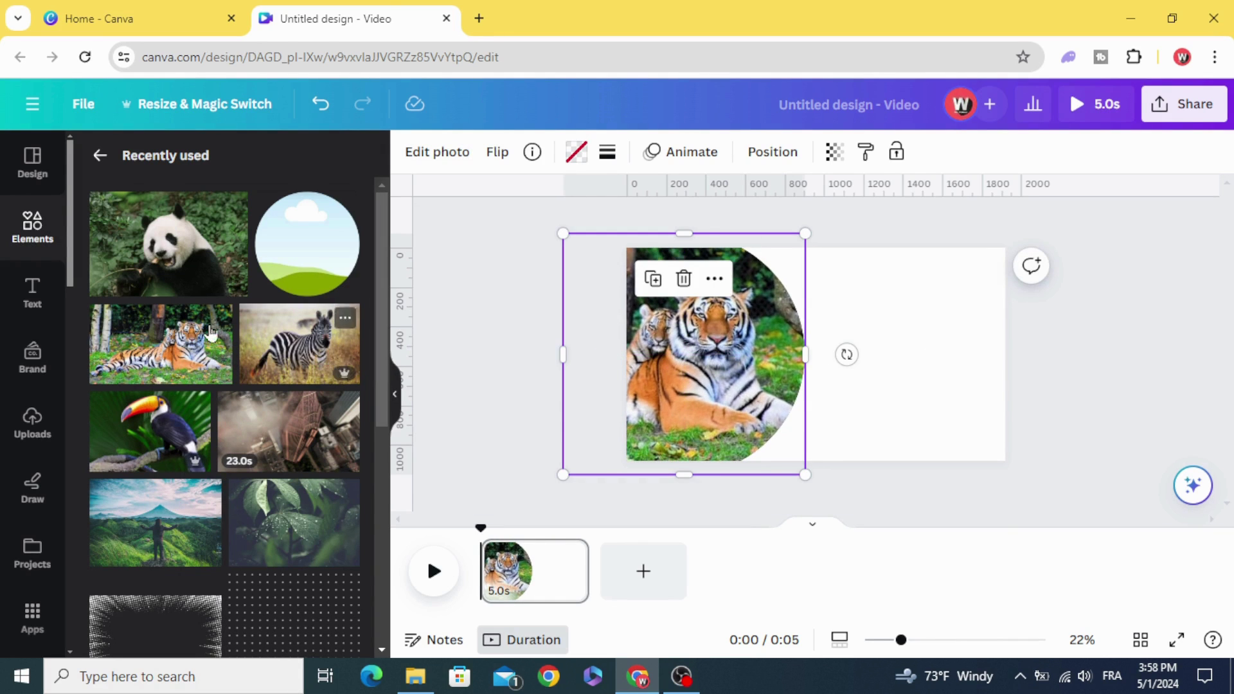
drag(261, 357, 703, 381)
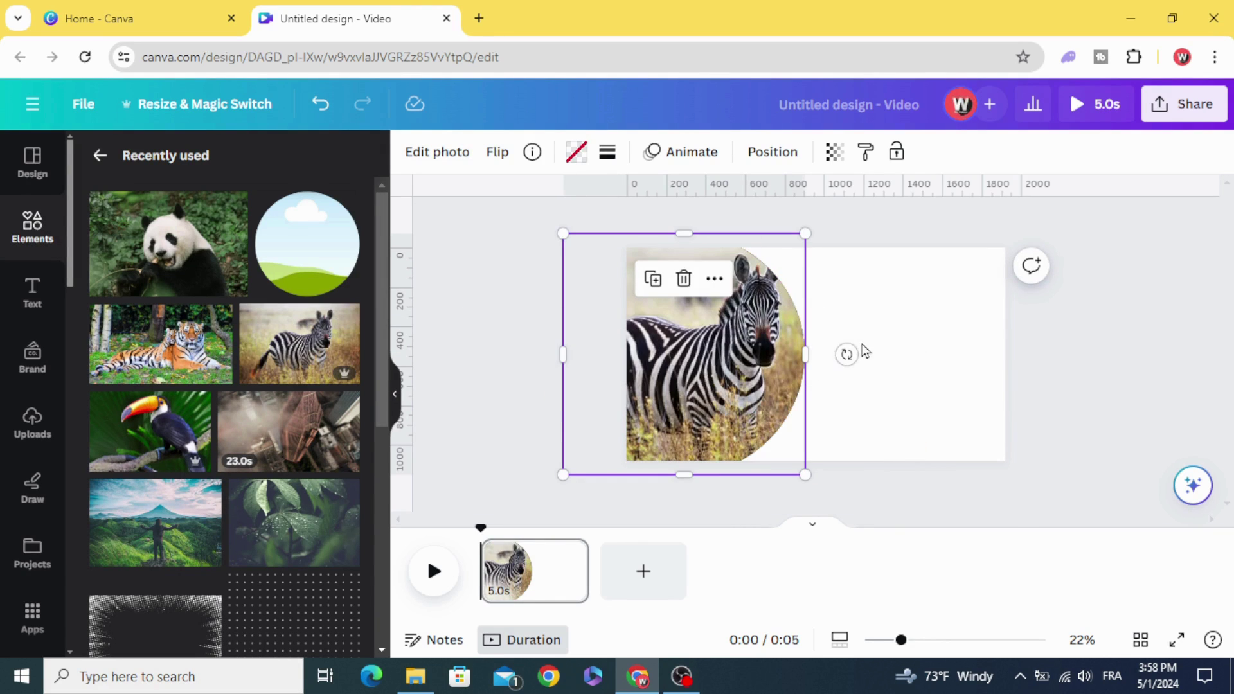
Step: Duplicate the zebra frame and drop the toucan photo into the new top copy
click(847, 349)
click(742, 359)
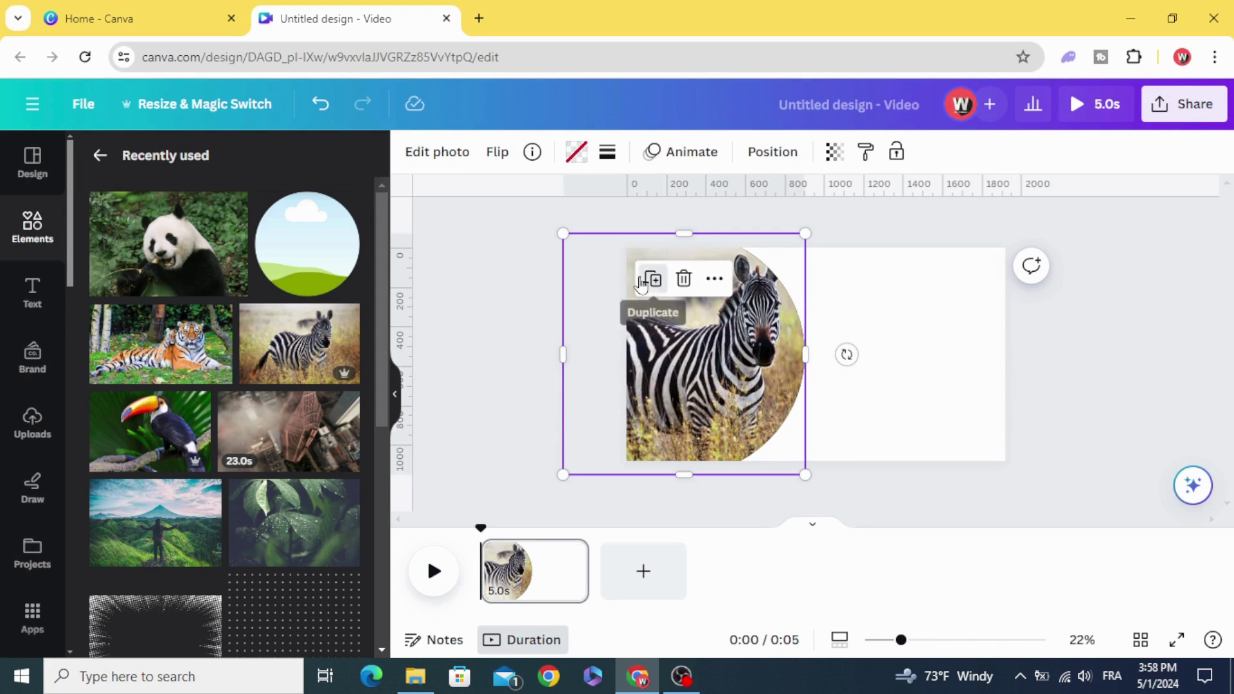
mouse_move(727, 374)
mouse_down()
mouse_move(767, 371)
mouse_move(711, 374)
mouse_up()
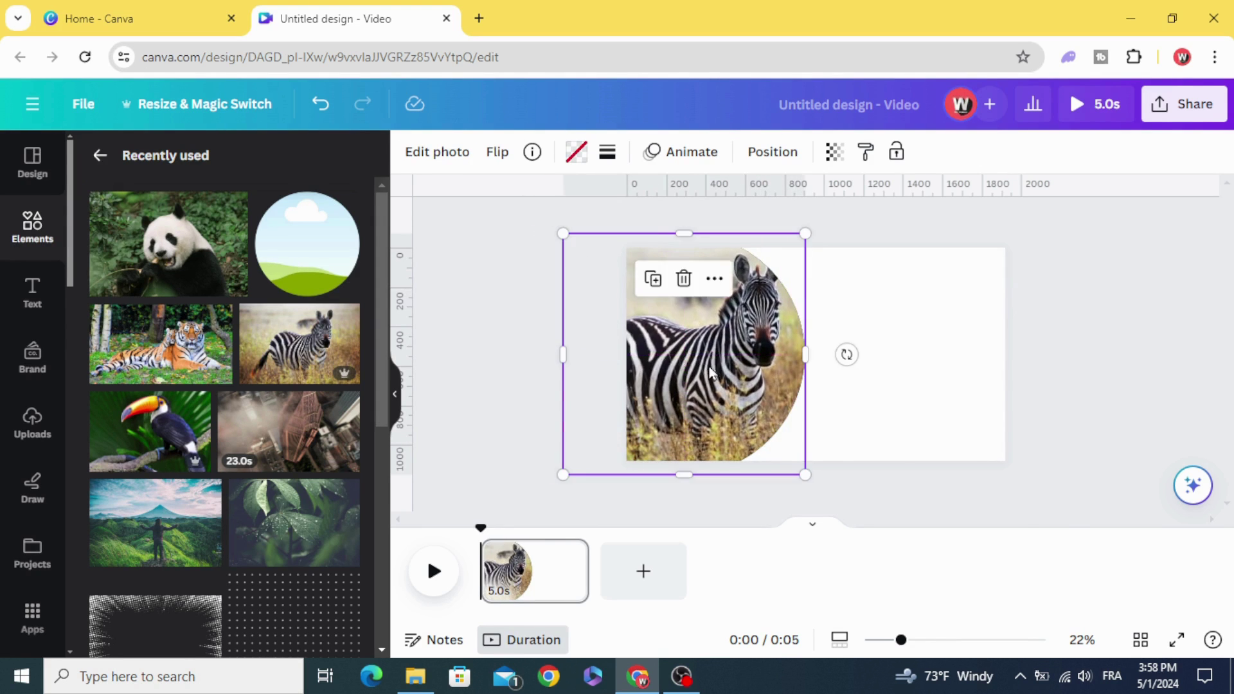
drag(190, 429, 702, 348)
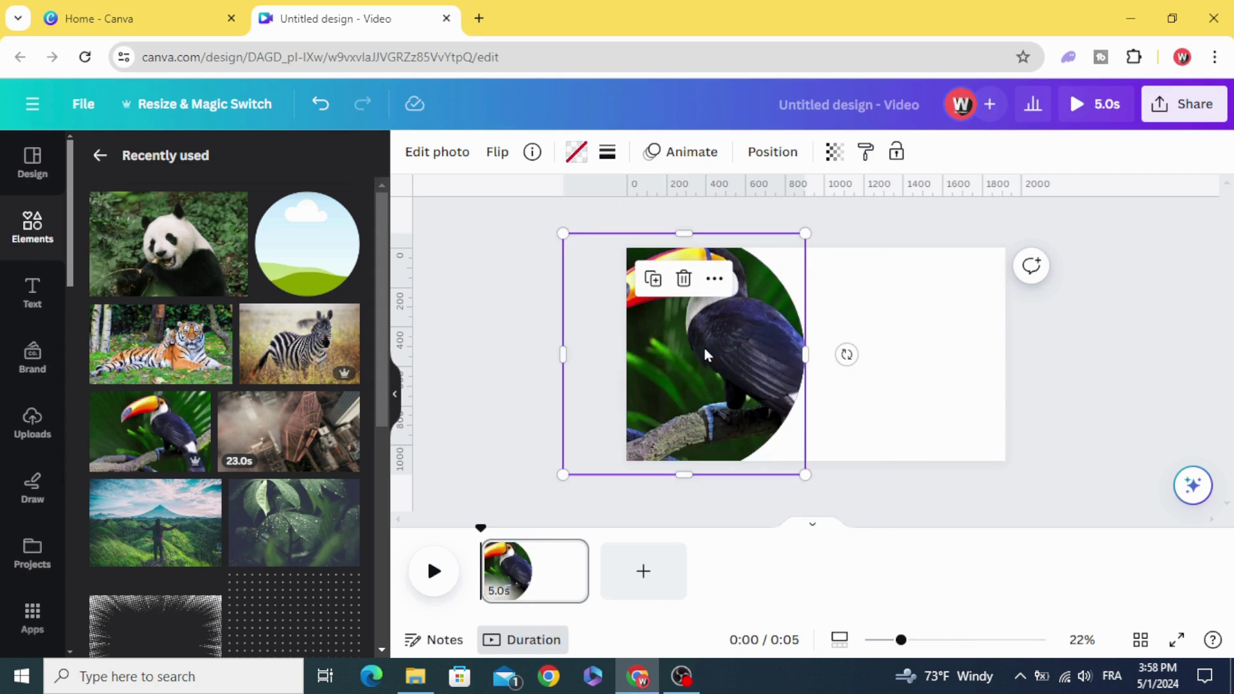
click(867, 336)
click(720, 312)
Step: Using the Layers list, rotate the tiger frame to about 125°
right_click(719, 312)
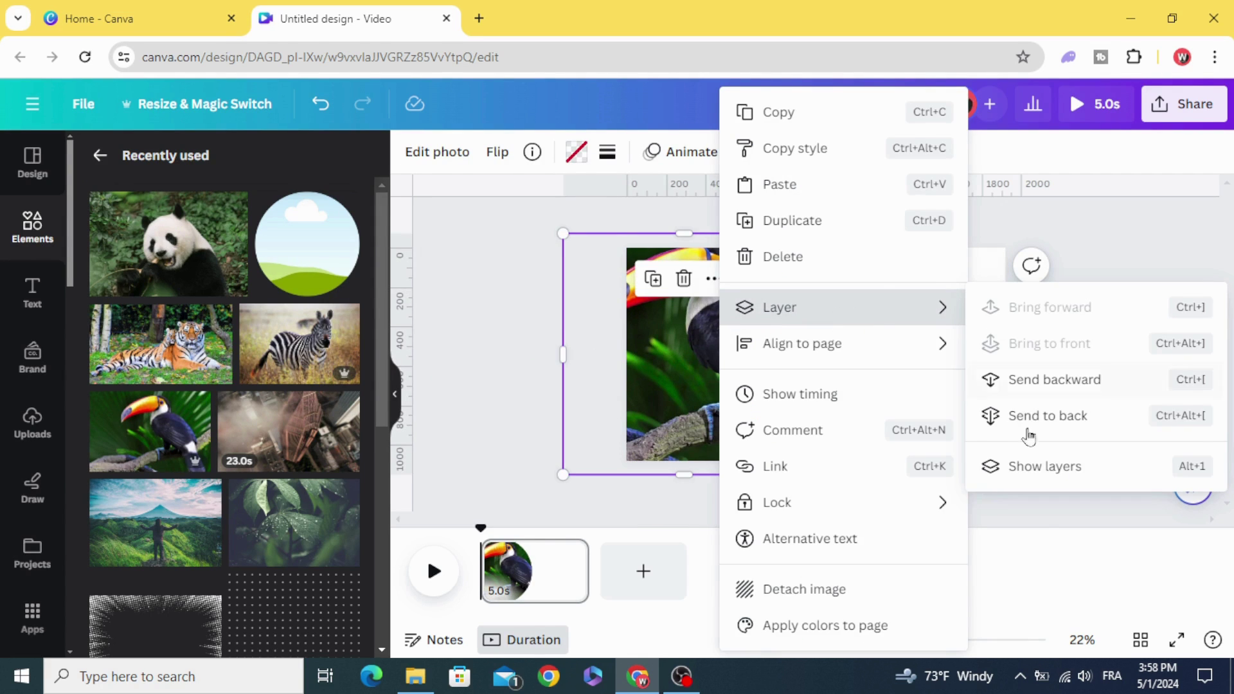
click(1046, 465)
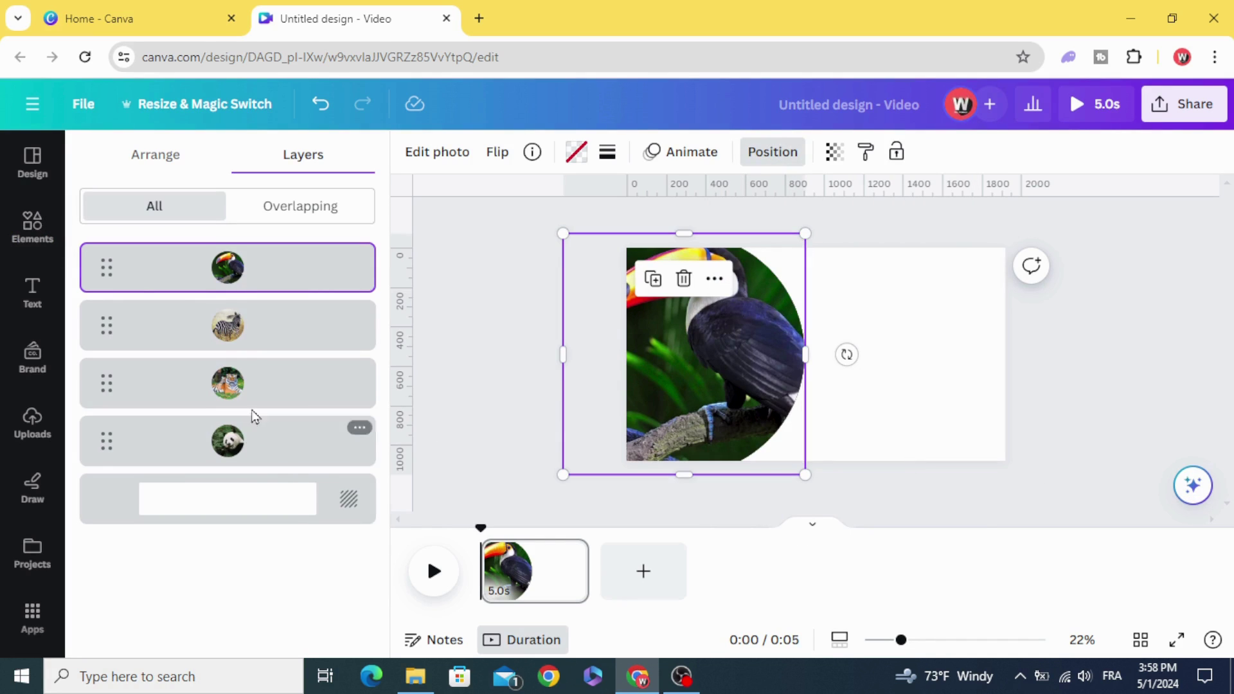
click(239, 391)
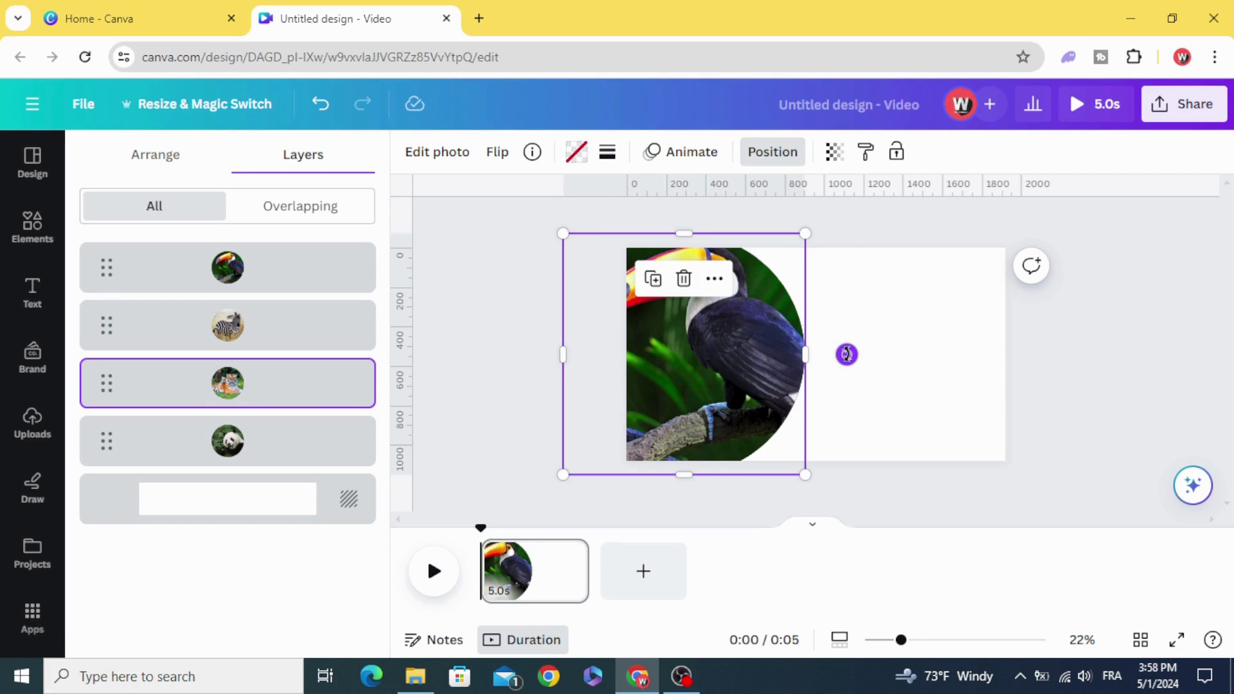
mouse_move(846, 354)
mouse_down()
mouse_move(613, 452)
mouse_move(598, 447)
mouse_up()
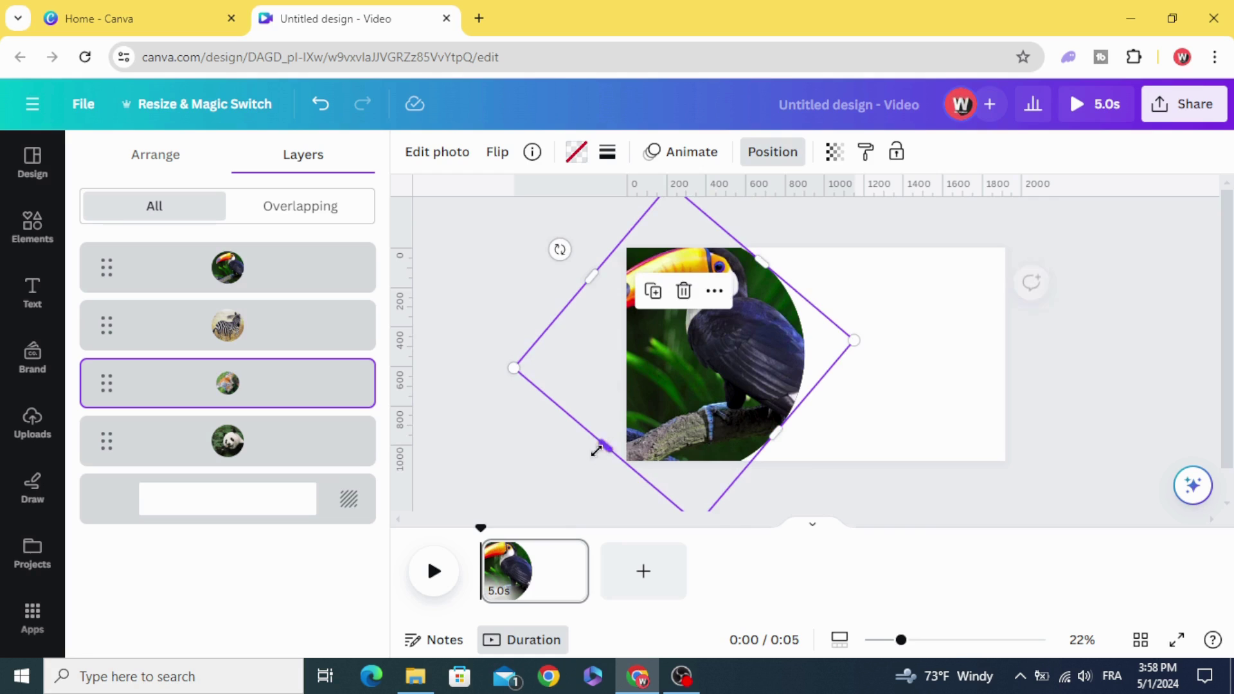
Step: Rotate the zebra frame, then tilt the top toucan frame to about 148°
click(274, 331)
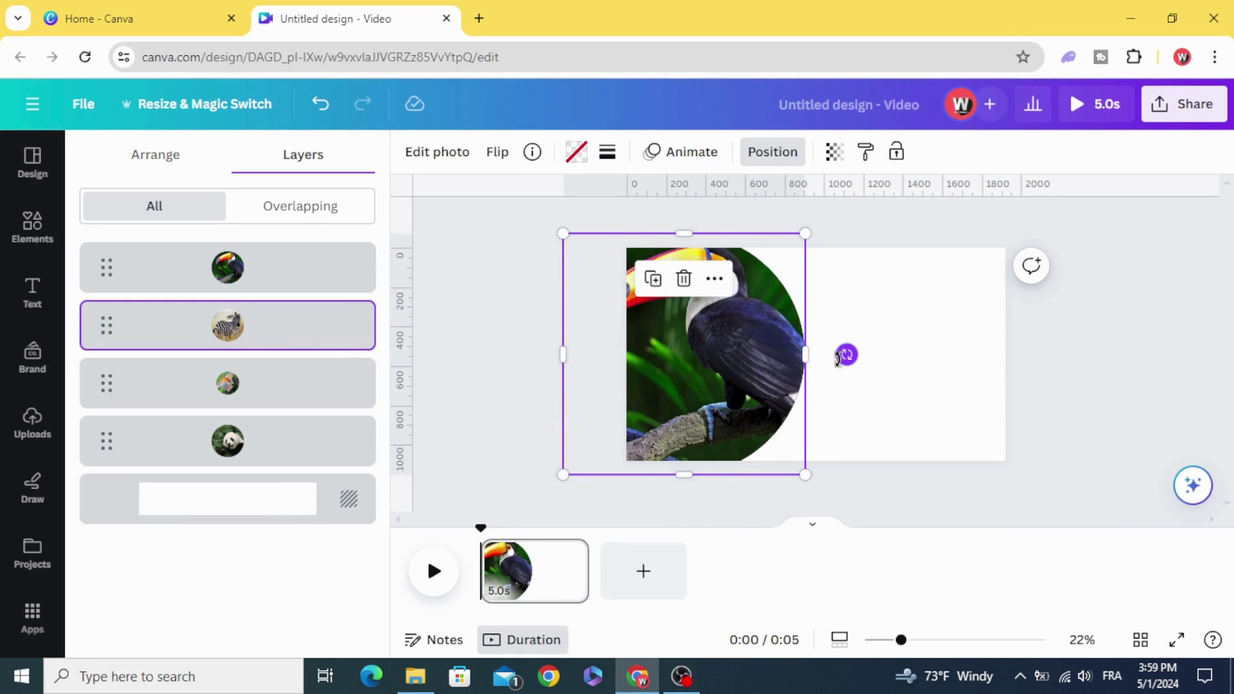
mouse_move(845, 356)
mouse_down()
mouse_move(668, 197)
mouse_move(573, 217)
mouse_up()
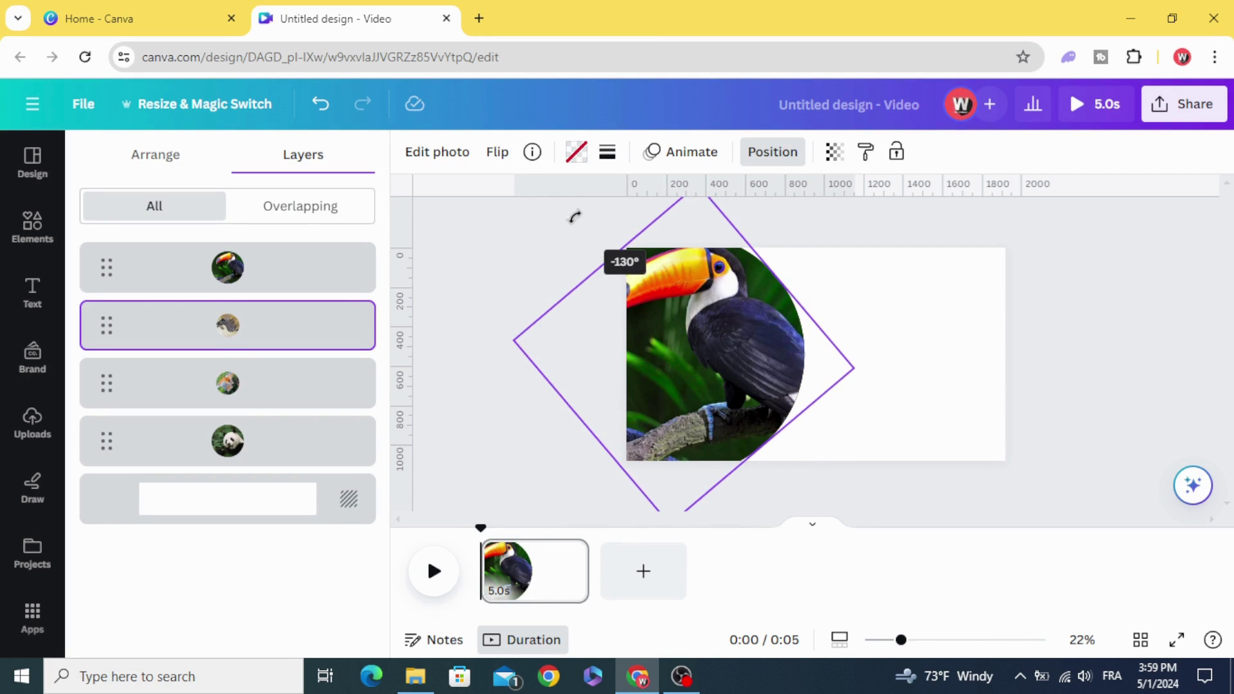
click(273, 275)
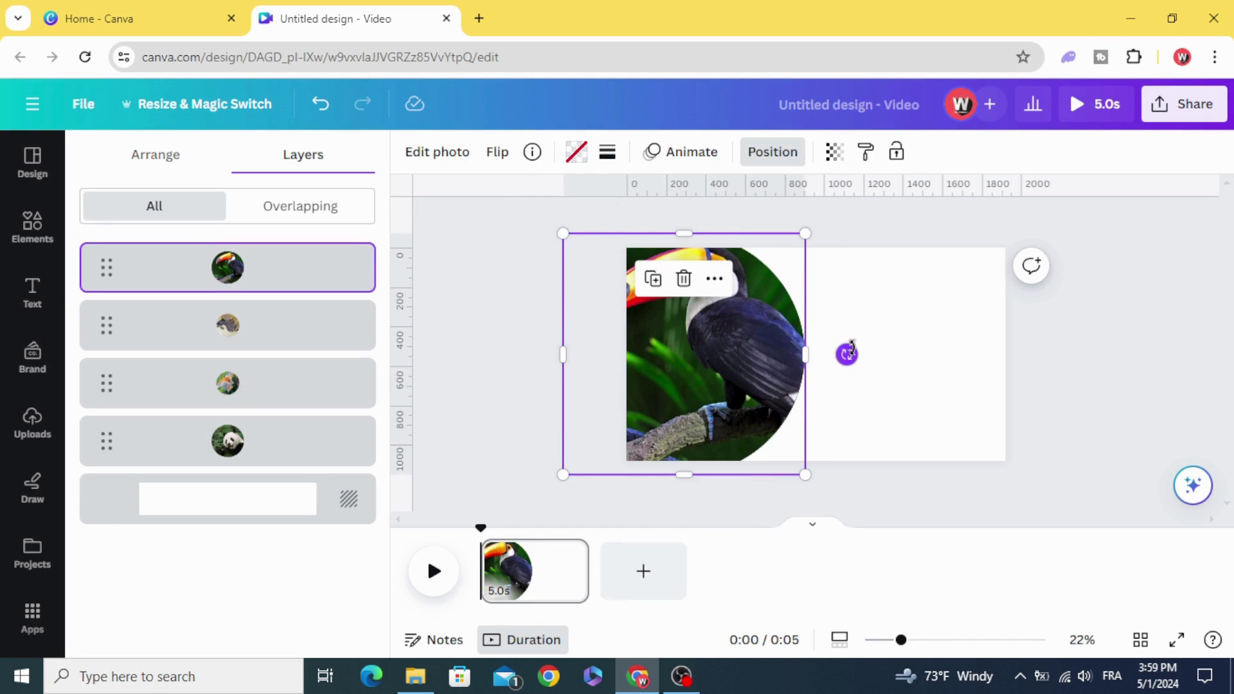
mouse_move(847, 354)
mouse_down()
mouse_move(538, 440)
mouse_move(573, 495)
mouse_up()
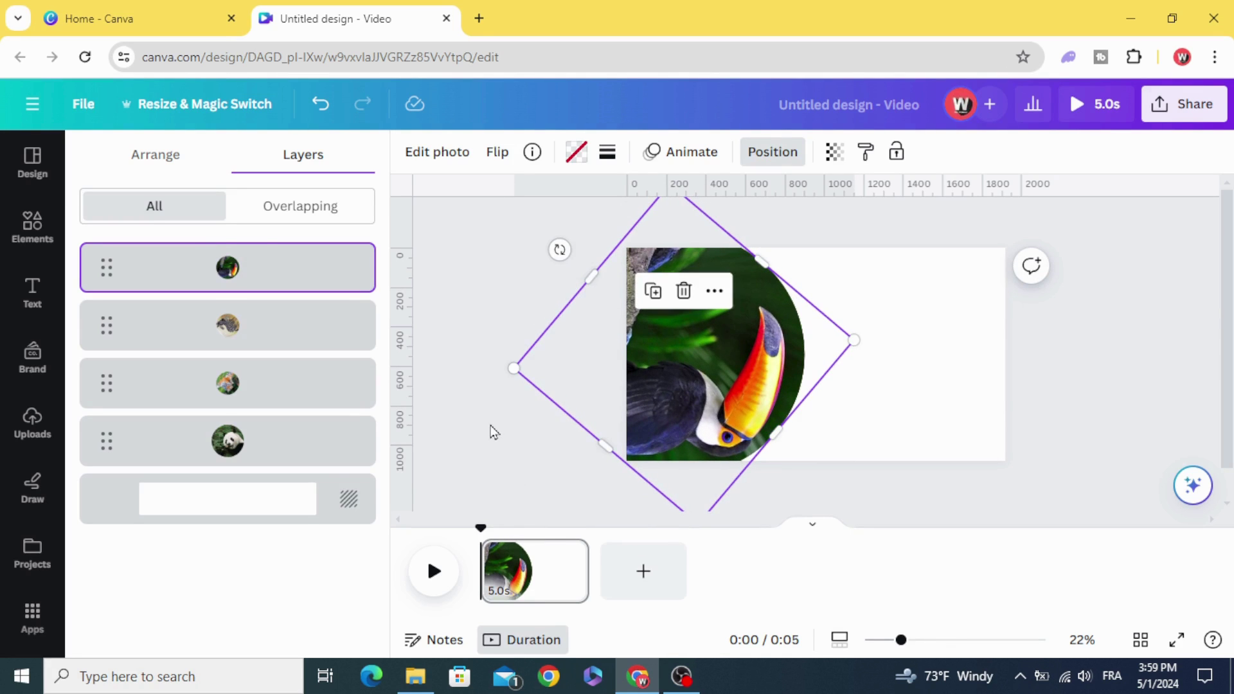
Step: Add a heading text box at the upper right and type 'panda'
click(490, 432)
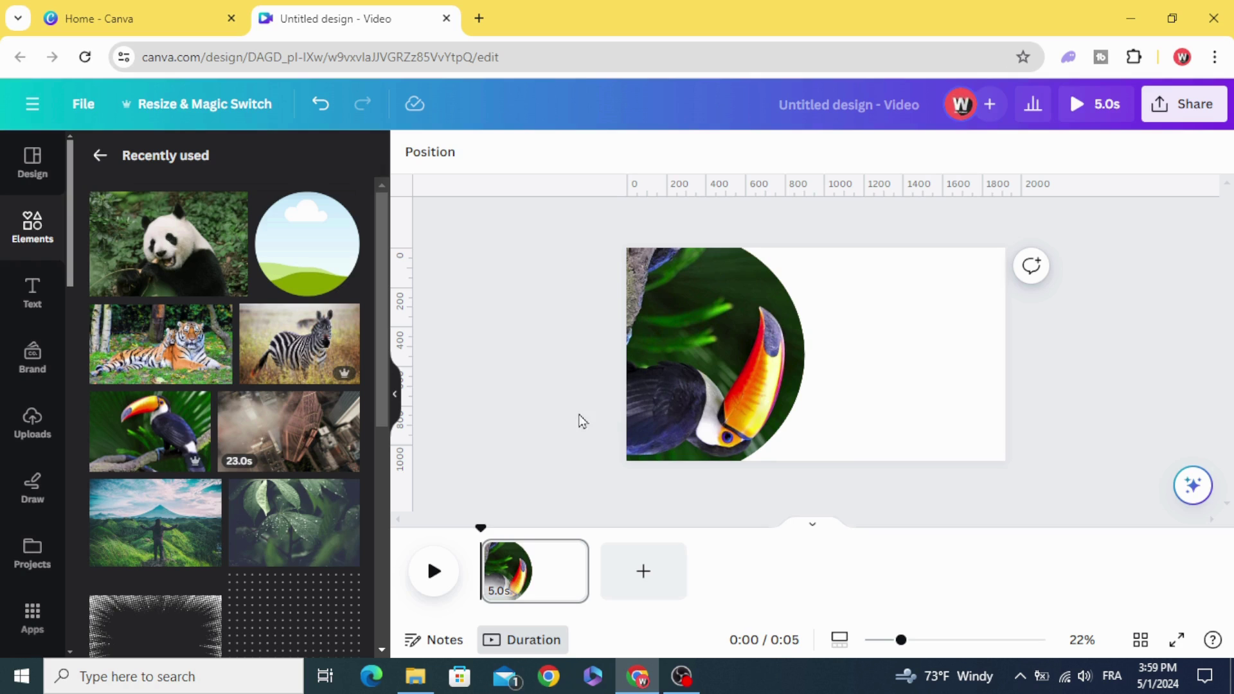
click(29, 306)
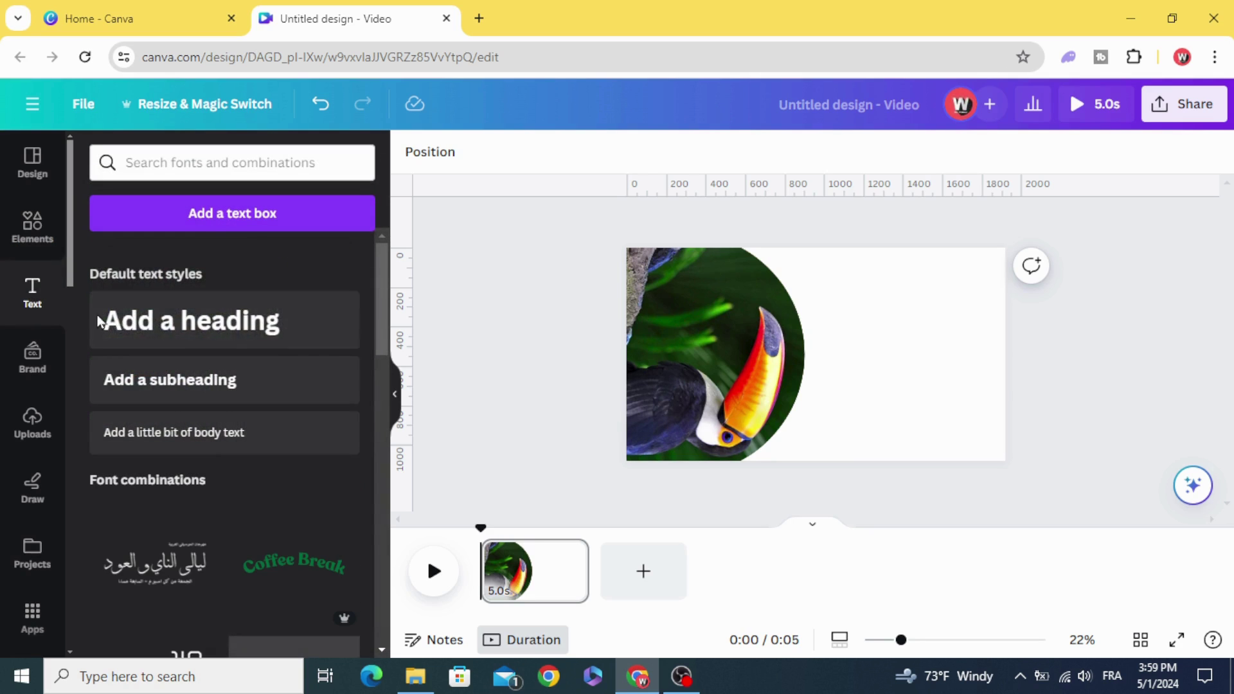
click(357, 348)
drag(916, 307, 900, 298)
double_click(907, 302)
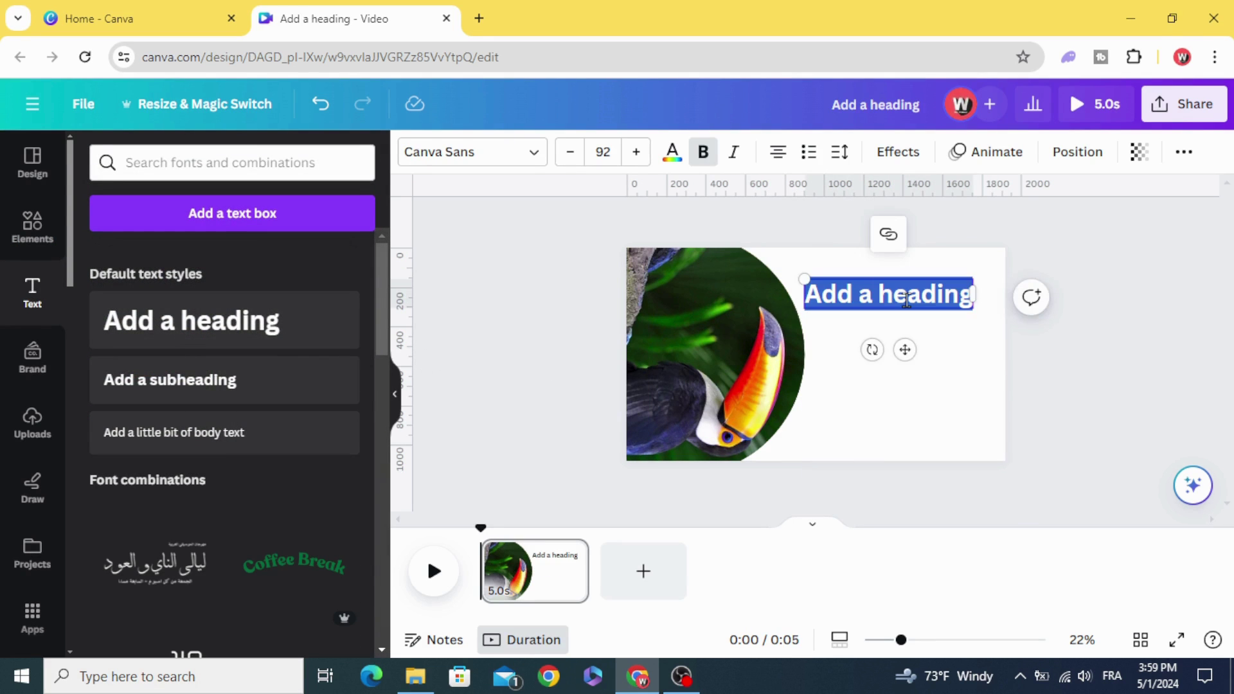
text(panda)
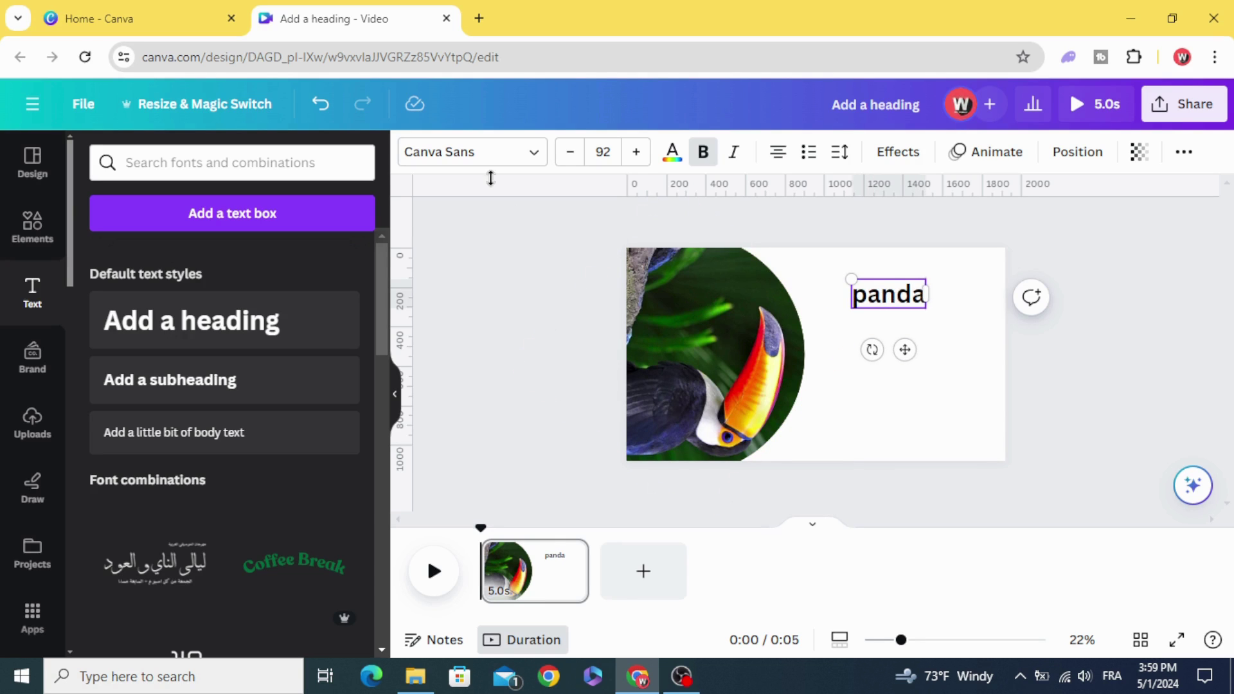
Step: Style the heading in Guerrilla uppercase, enlarge it and nudge it upward
click(477, 154)
scroll(257, 419, down, 2)
click(260, 474)
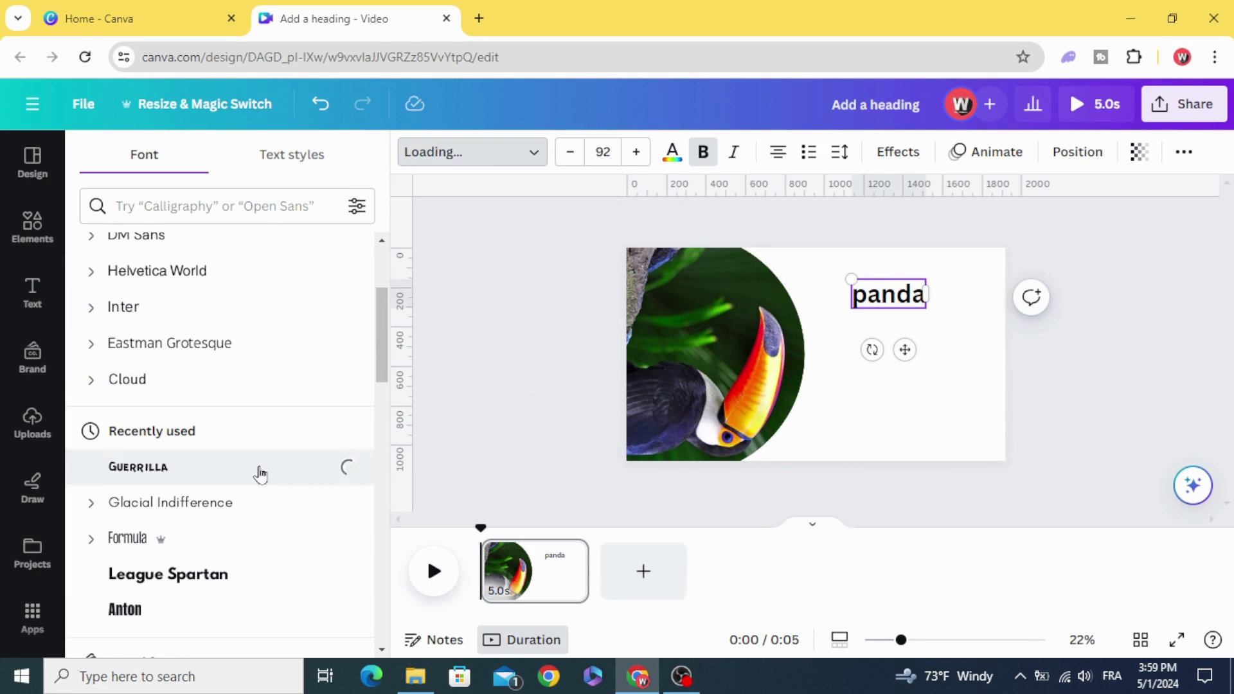
click(1183, 154)
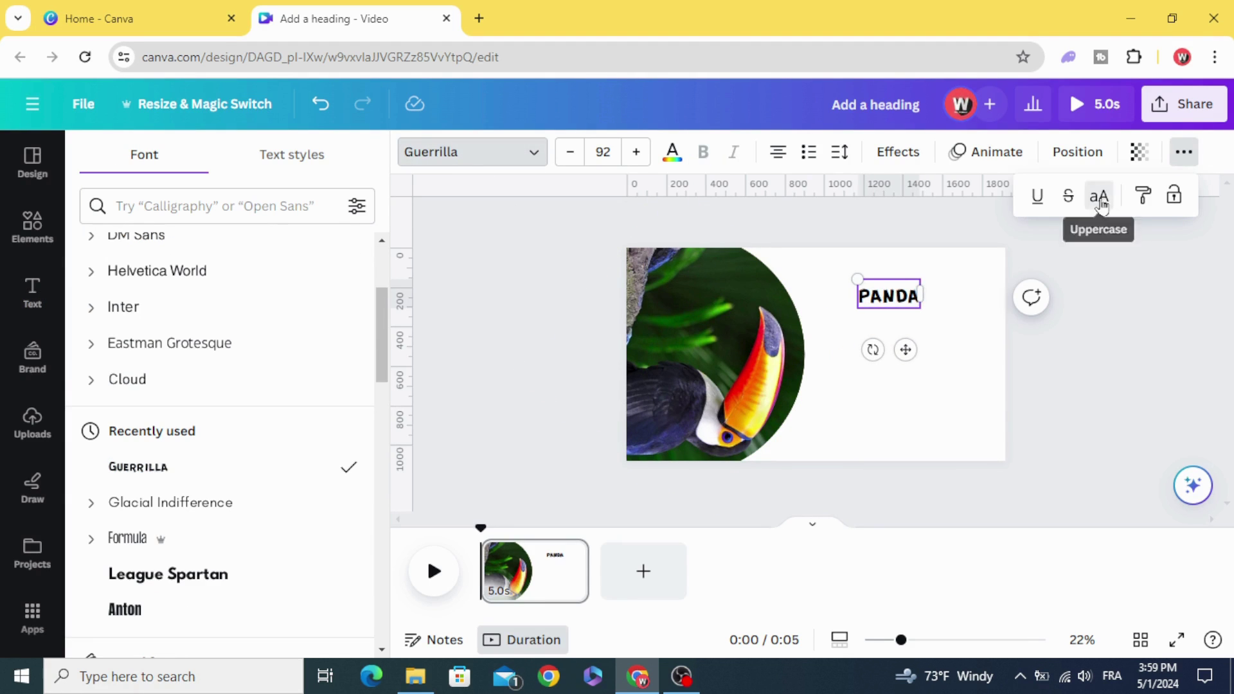
click(923, 296)
mouse_move(923, 295)
mouse_down()
mouse_move(873, 296)
mouse_move(970, 355)
mouse_up()
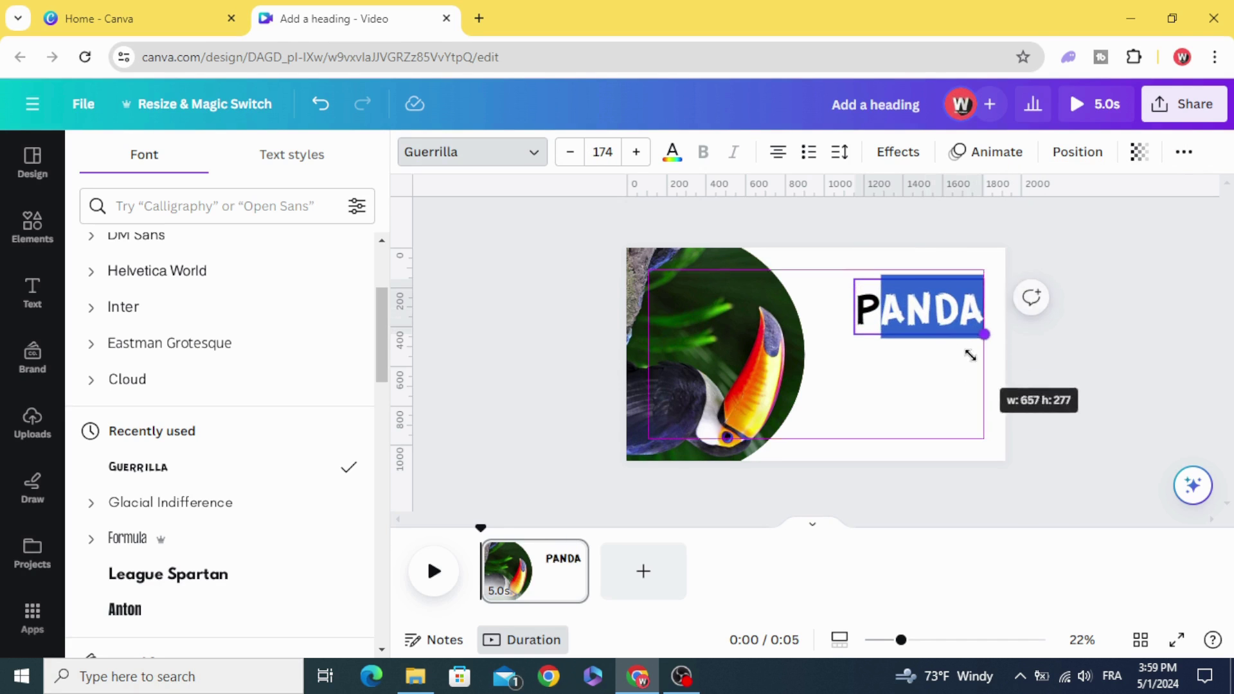
key(Escape)
drag(888, 326, 868, 314)
Step: Paste the giant panda description into a new text box sized below PANDA
click(130, 328)
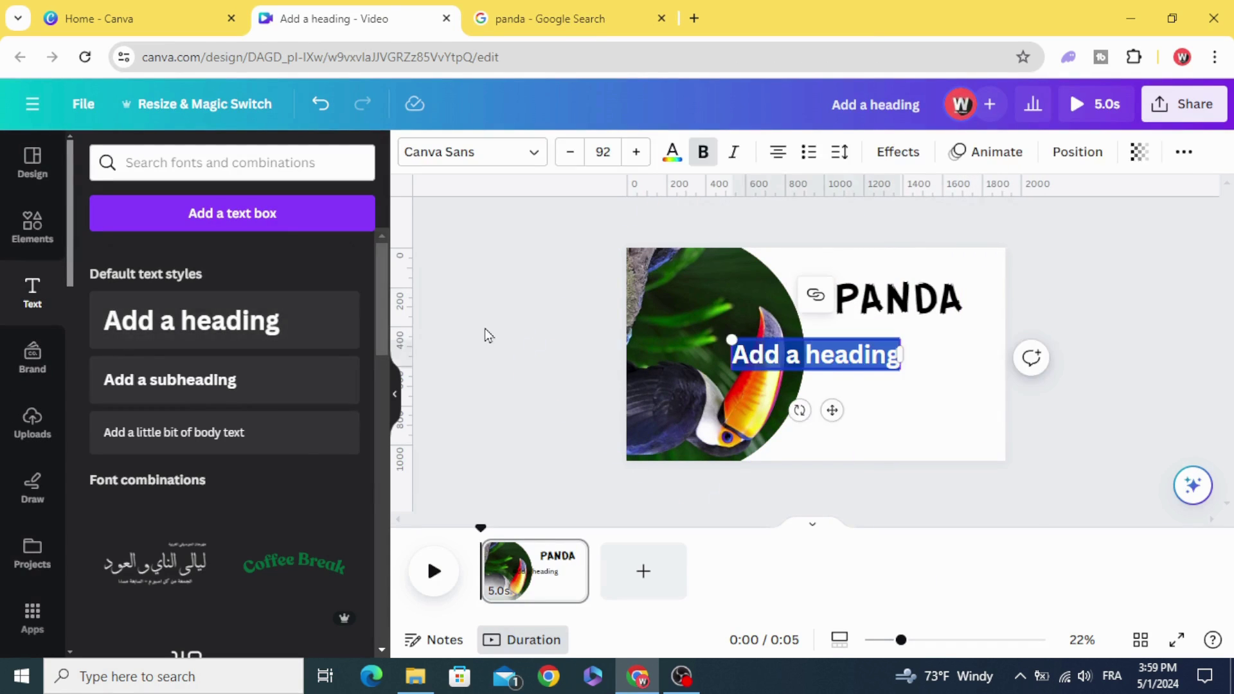
drag(804, 364, 888, 349)
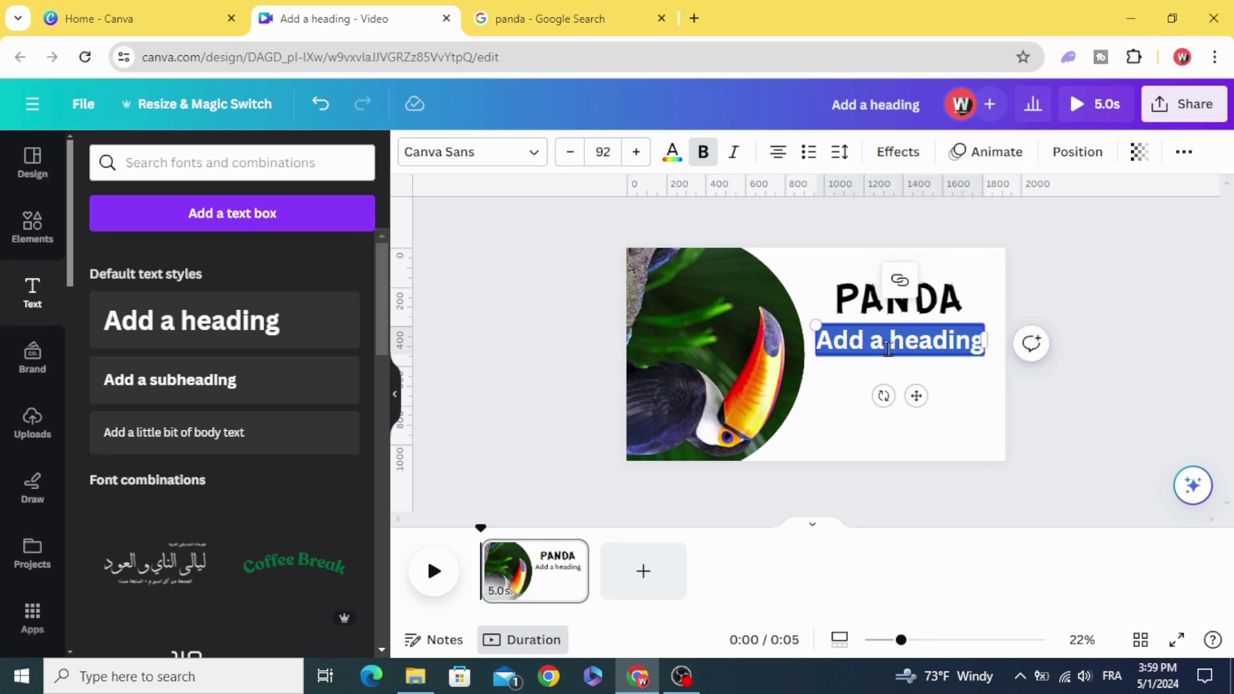
right_click(888, 344)
click(942, 160)
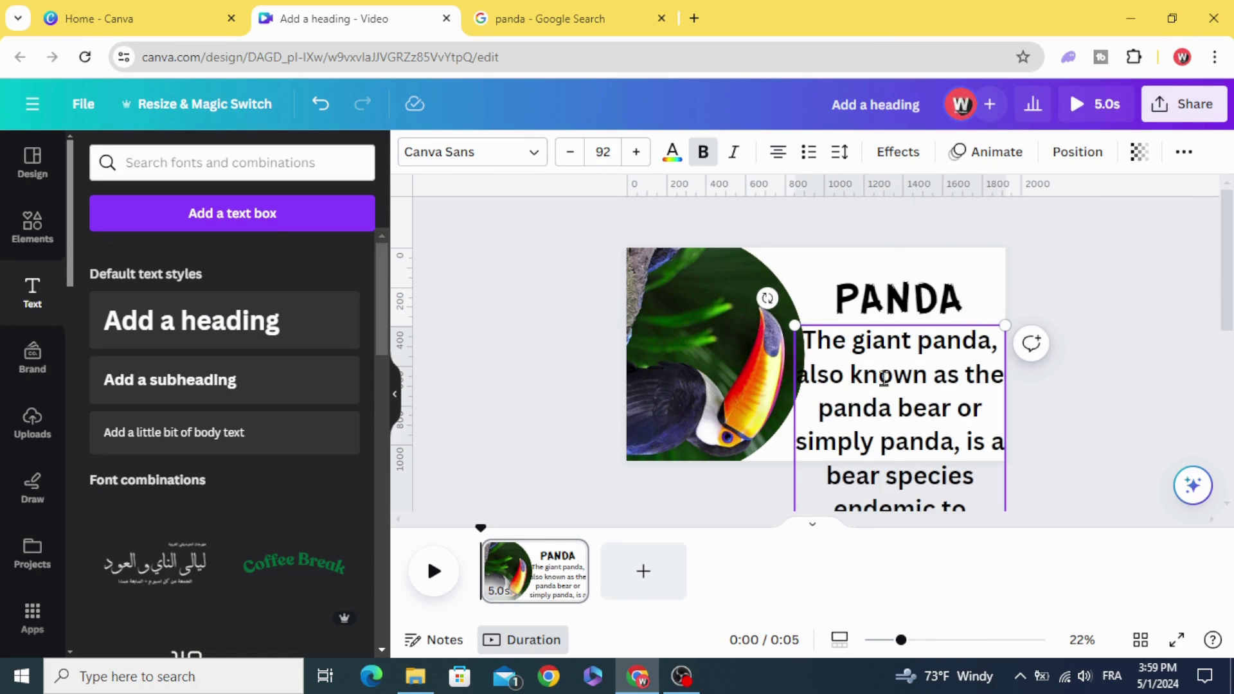
drag(791, 427, 500, 424)
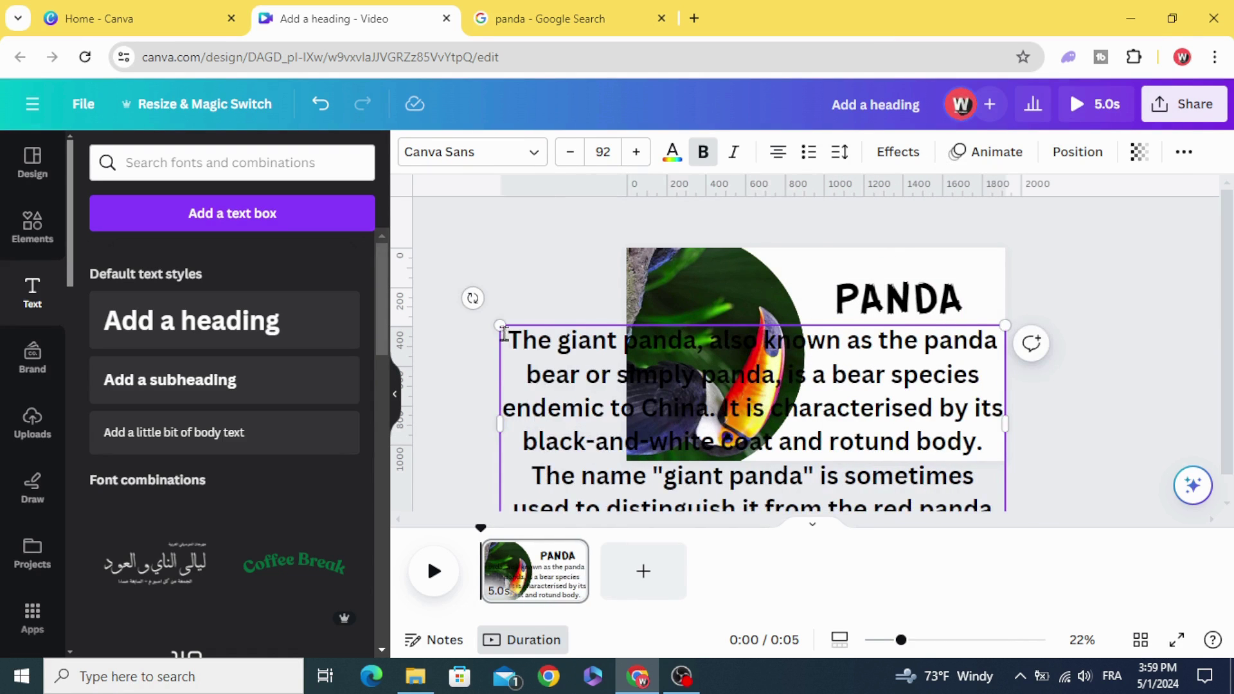
mouse_move(502, 332)
mouse_down()
mouse_move(796, 405)
mouse_move(820, 425)
mouse_up()
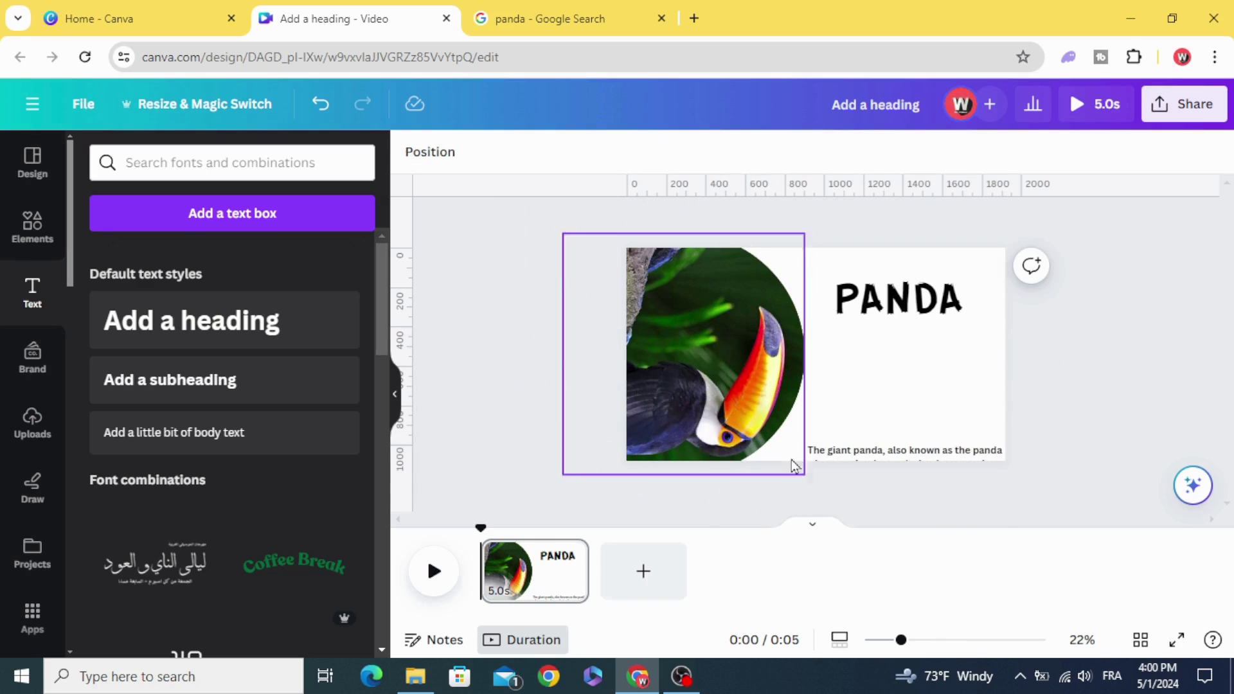
mouse_move(854, 464)
mouse_down()
mouse_move(854, 334)
mouse_move(860, 350)
mouse_up()
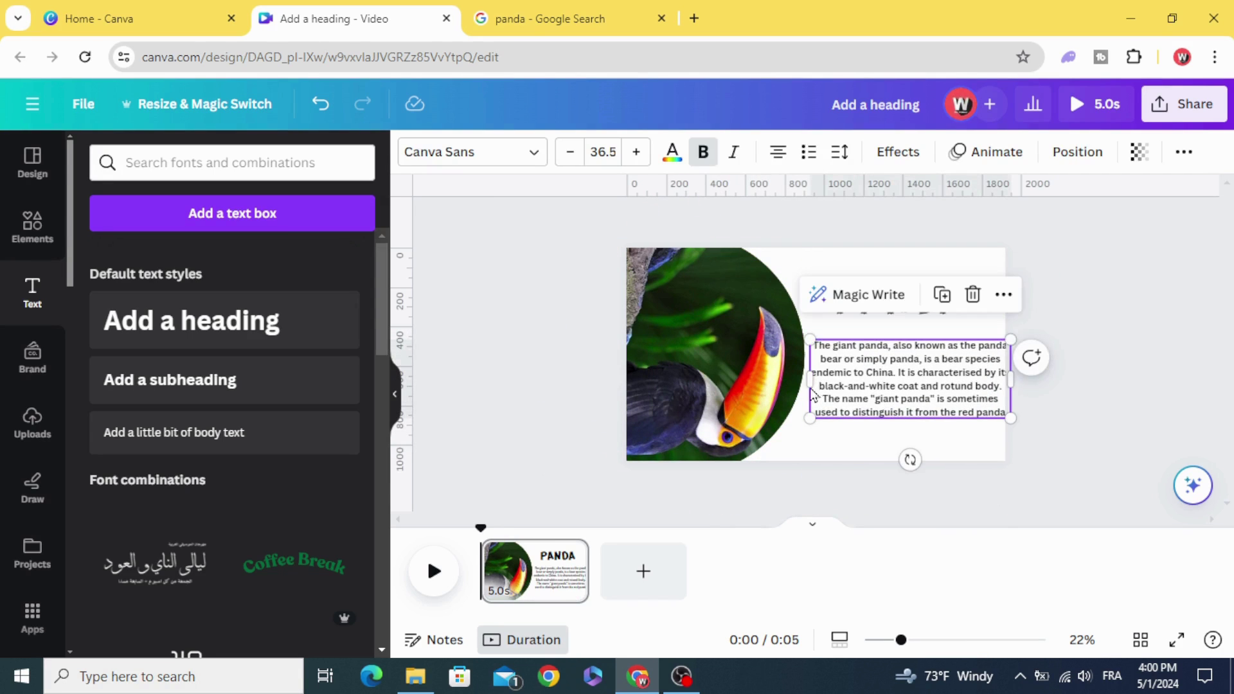
drag(813, 396, 827, 396)
drag(916, 385, 907, 386)
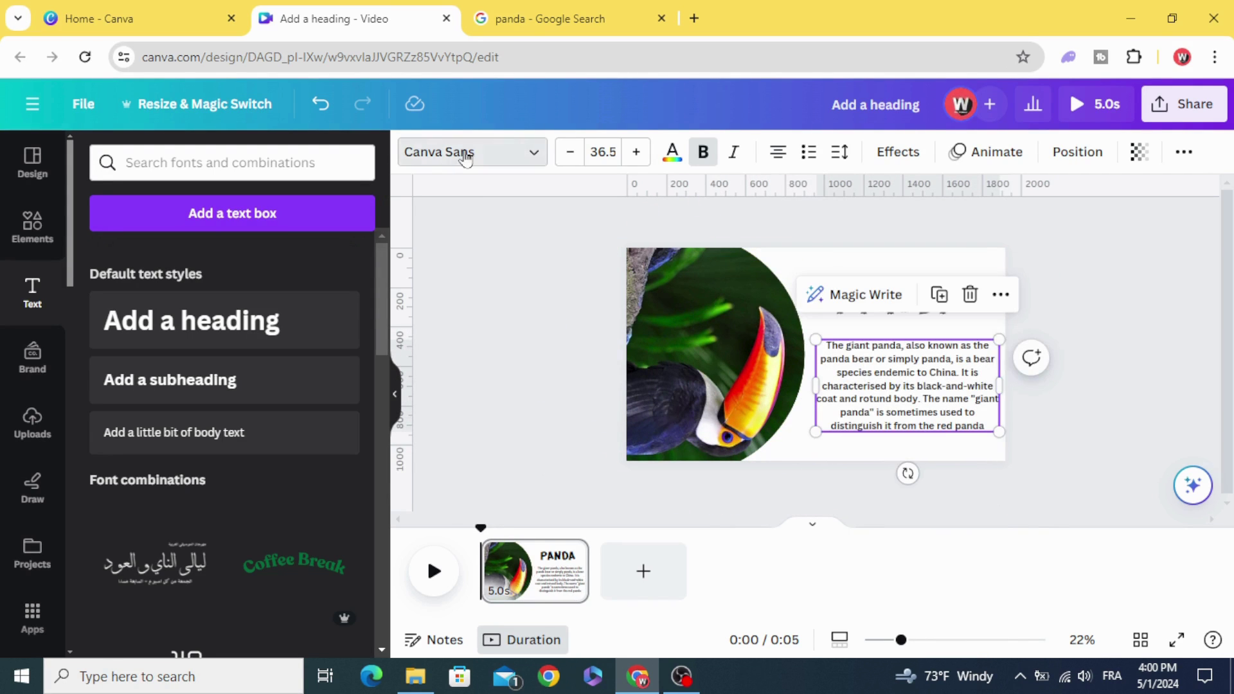
Step: Set the description paragraph to Glacial Indifference and remove its bold
click(464, 157)
click(228, 210)
text(gl)
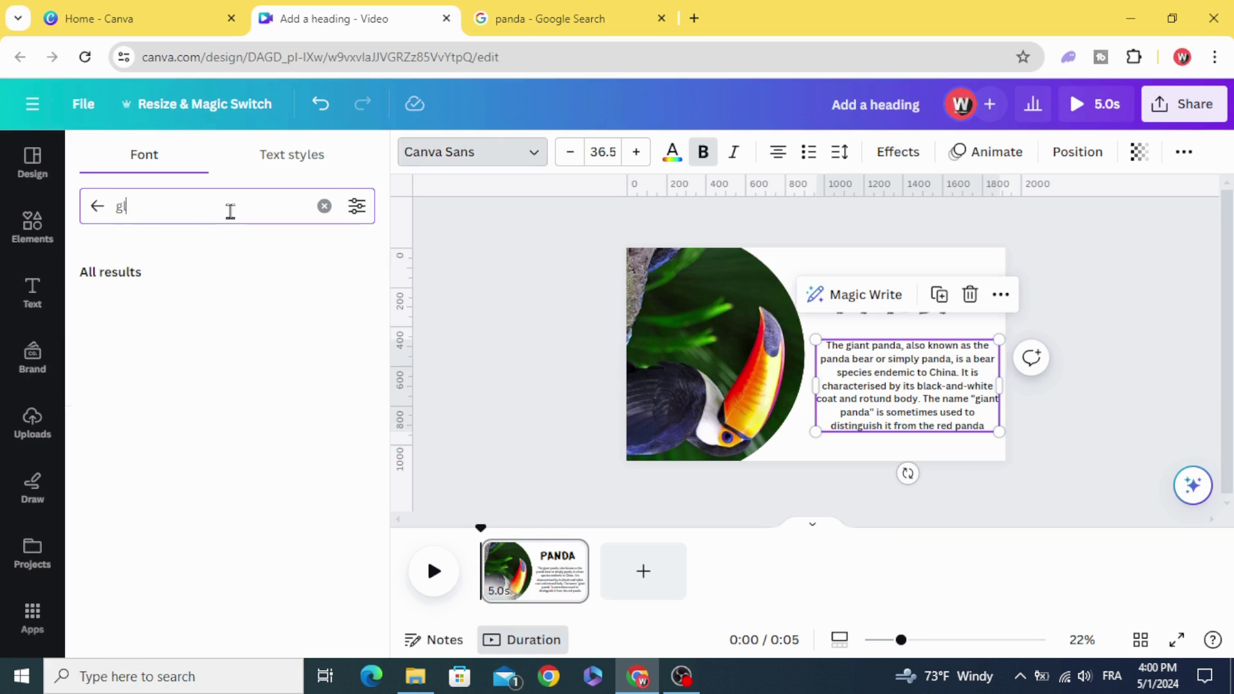
click(253, 453)
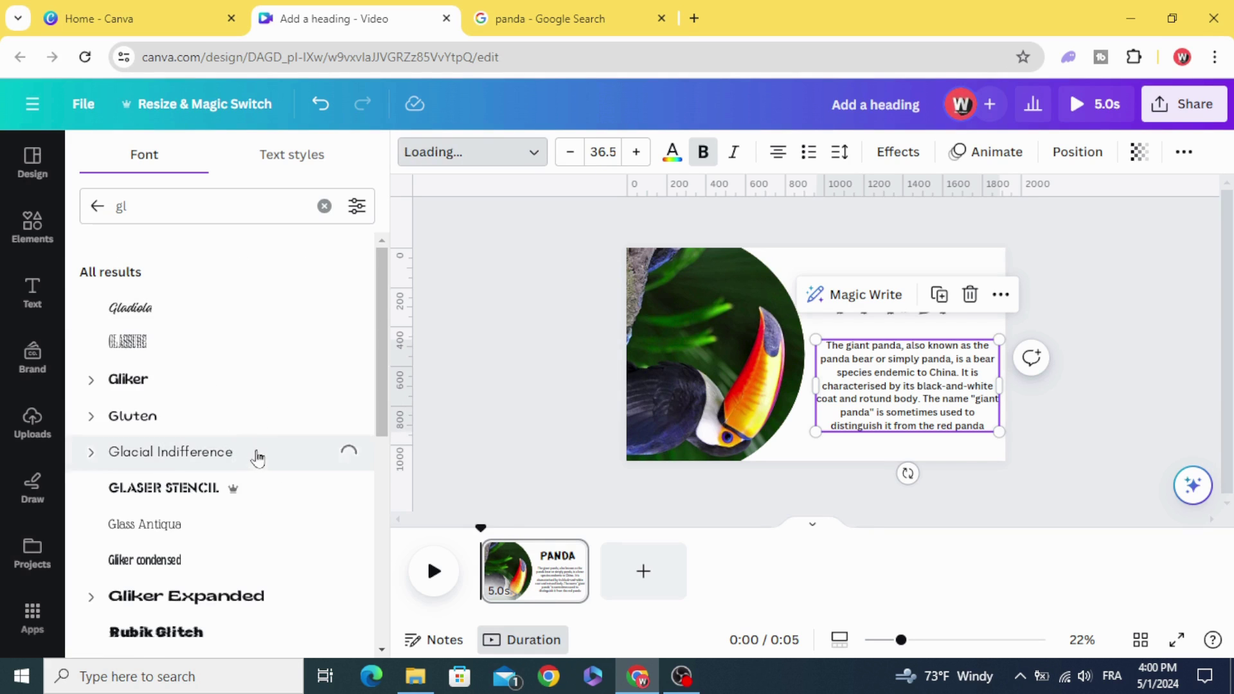
click(536, 359)
click(922, 378)
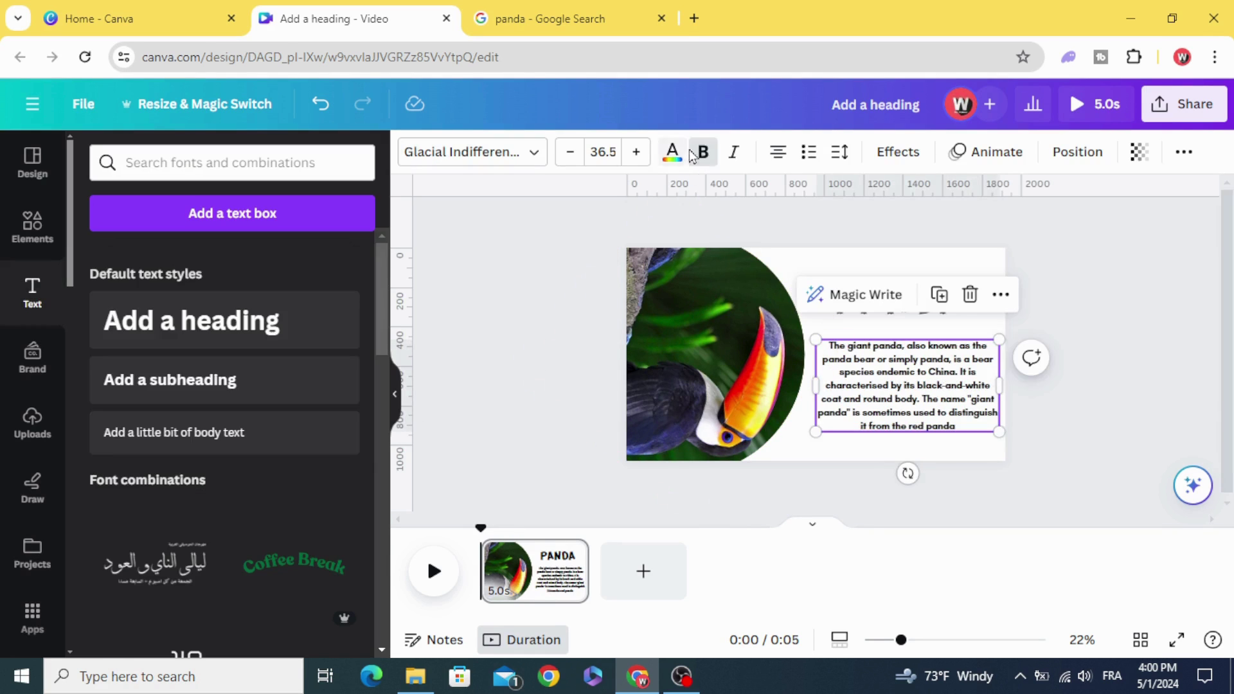
click(704, 155)
click(516, 356)
click(907, 307)
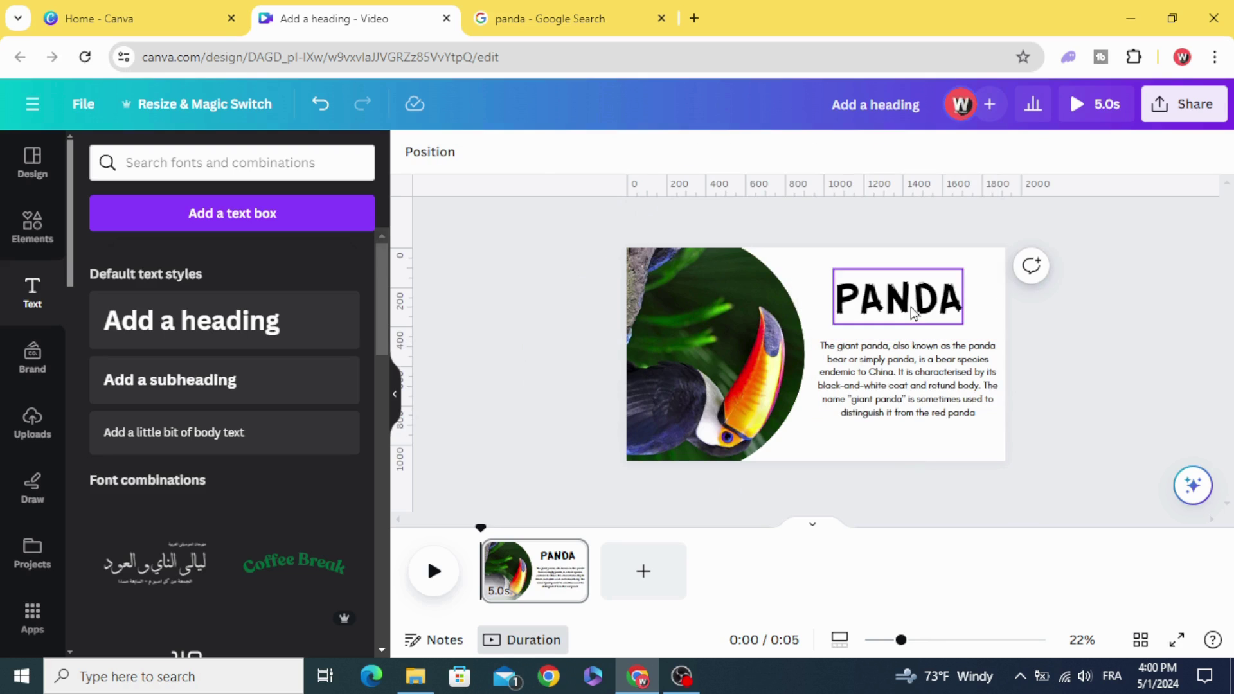
Step: Give the PANDA heading a Baseline entrance animation moving left
click(986, 152)
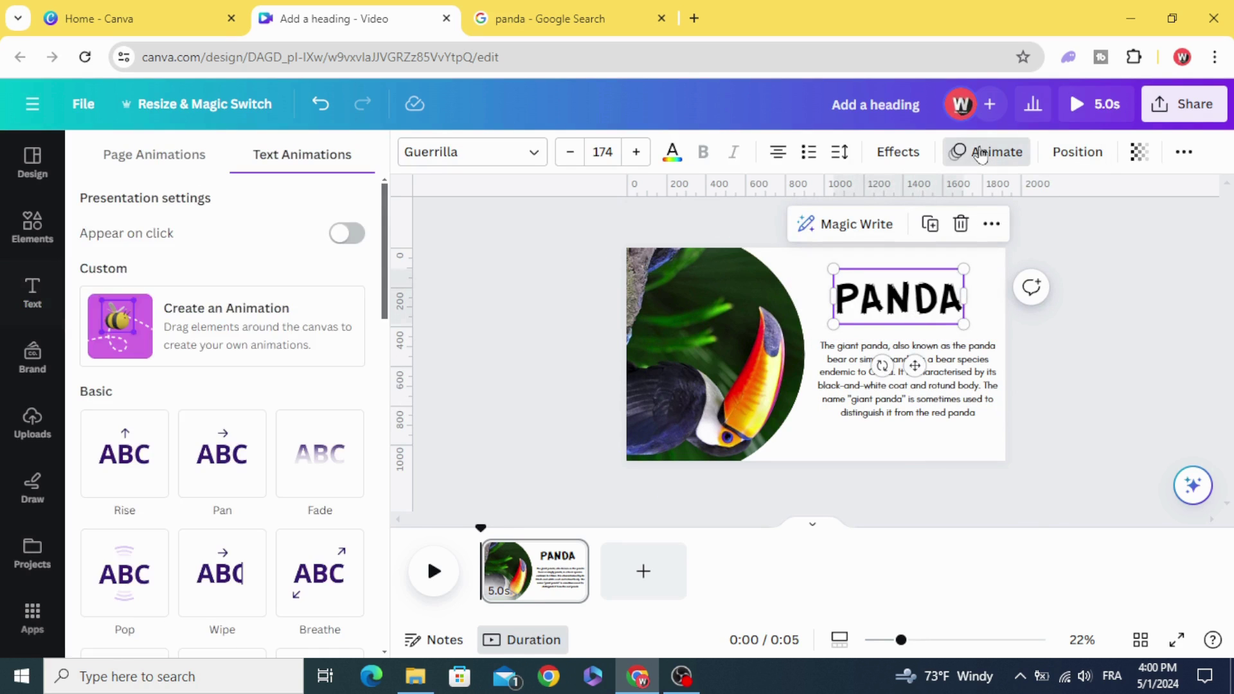
scroll(165, 408, down, 1)
scroll(154, 412, down, 2)
click(155, 412)
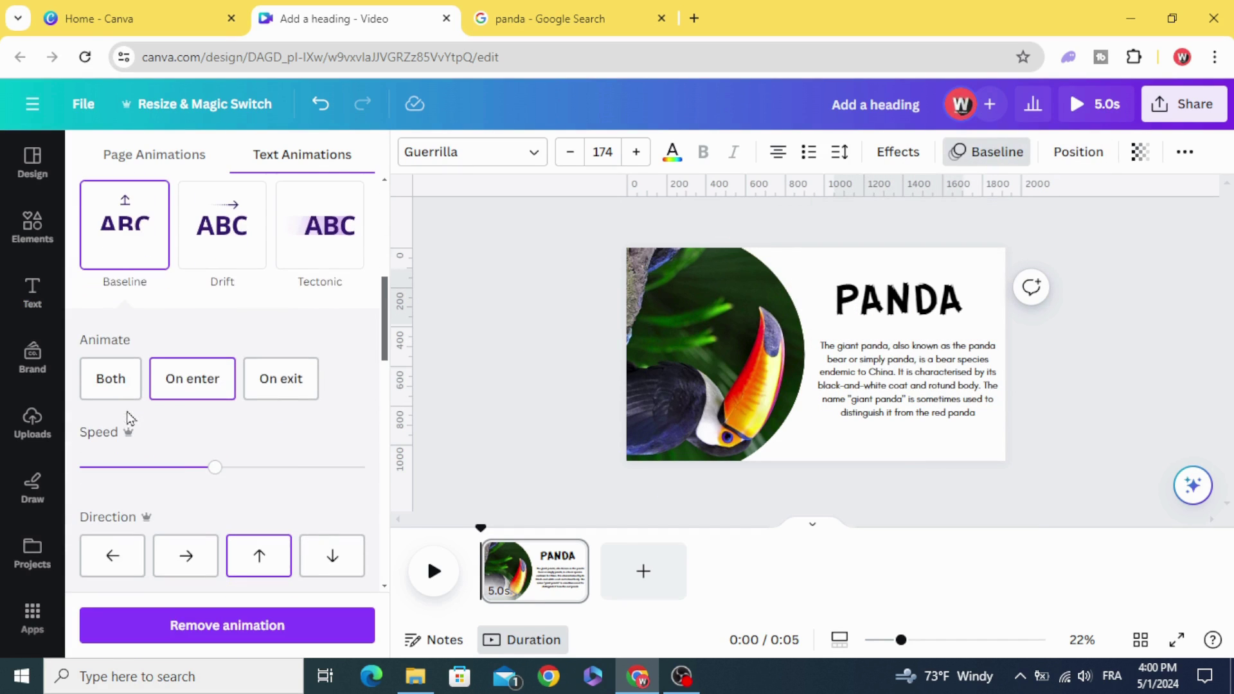
click(112, 555)
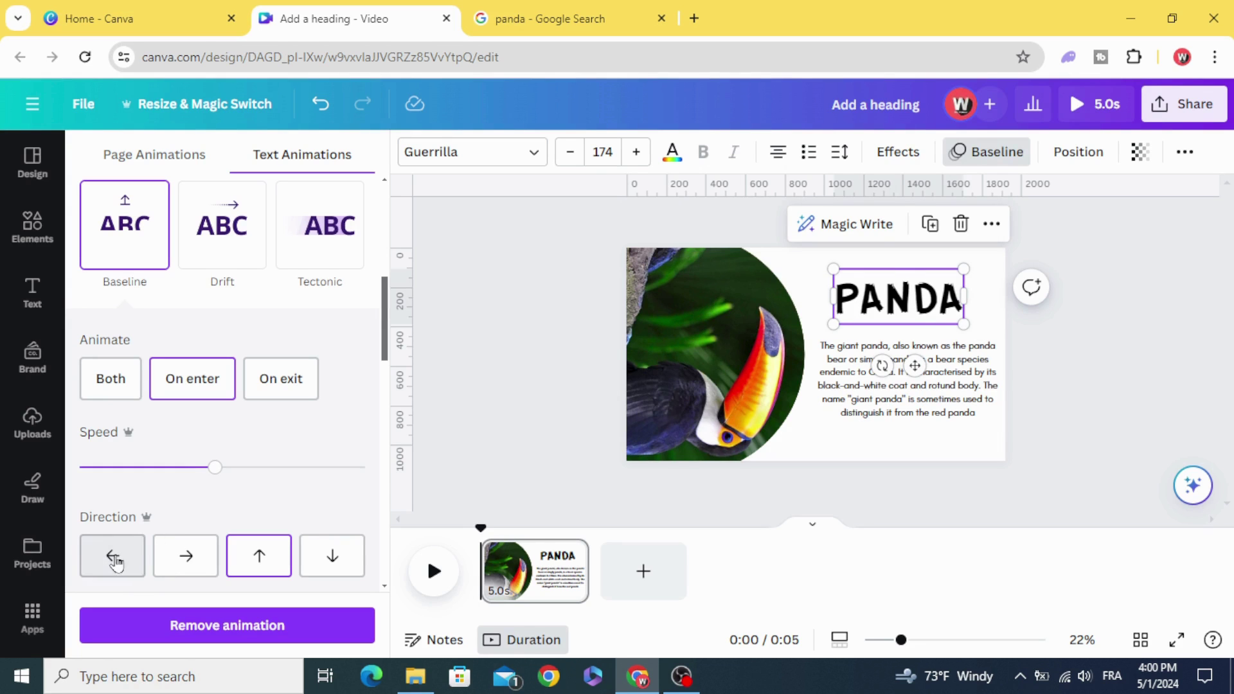
Step: Apply the same leftward Baseline animation to the description paragraph
click(865, 386)
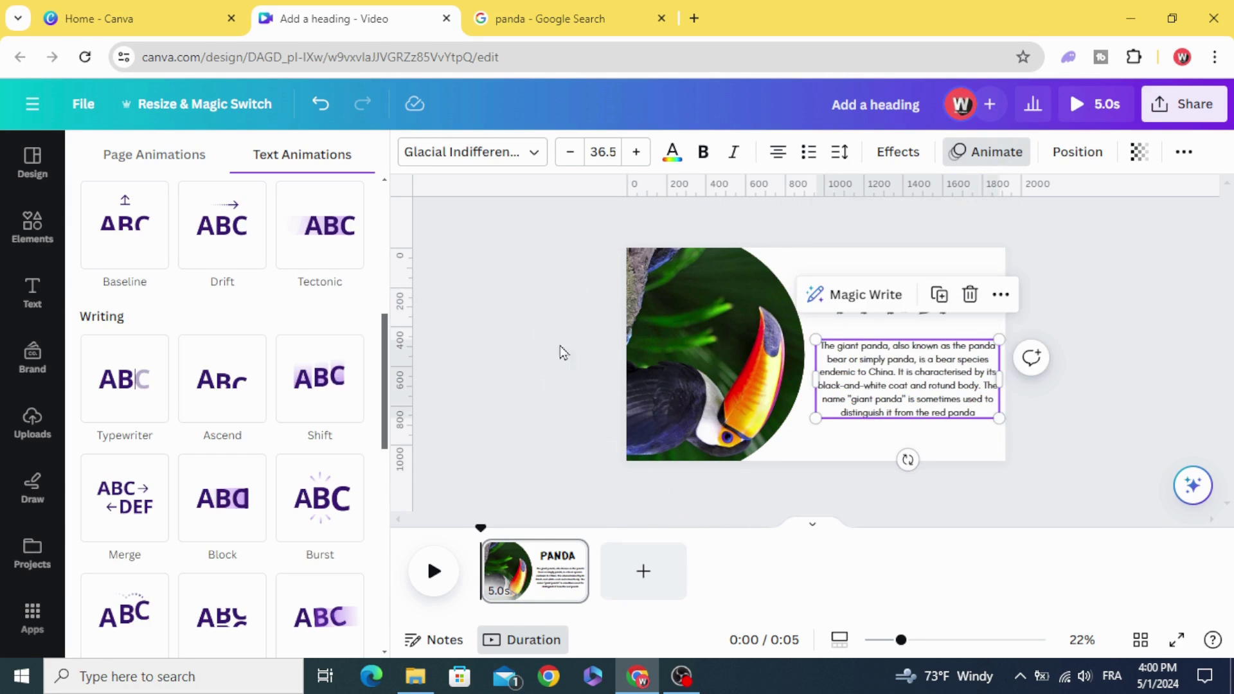
click(980, 157)
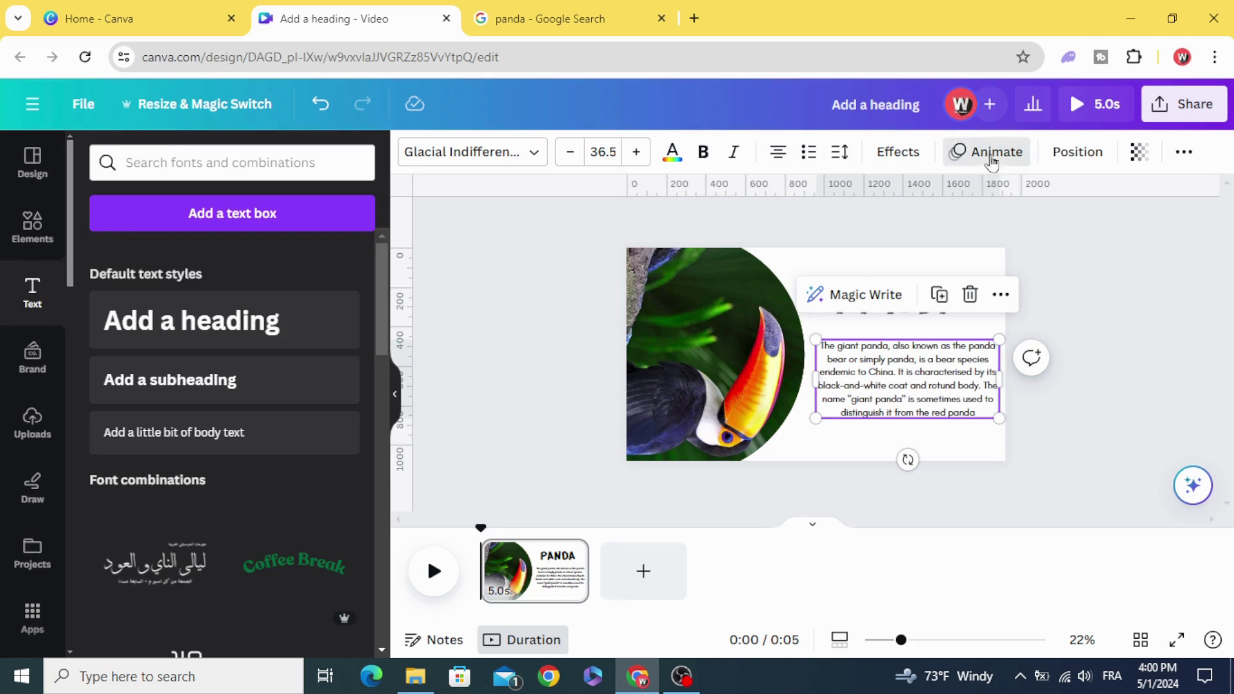
click(984, 151)
scroll(193, 492, down, 3)
scroll(111, 249, down, 1)
click(111, 248)
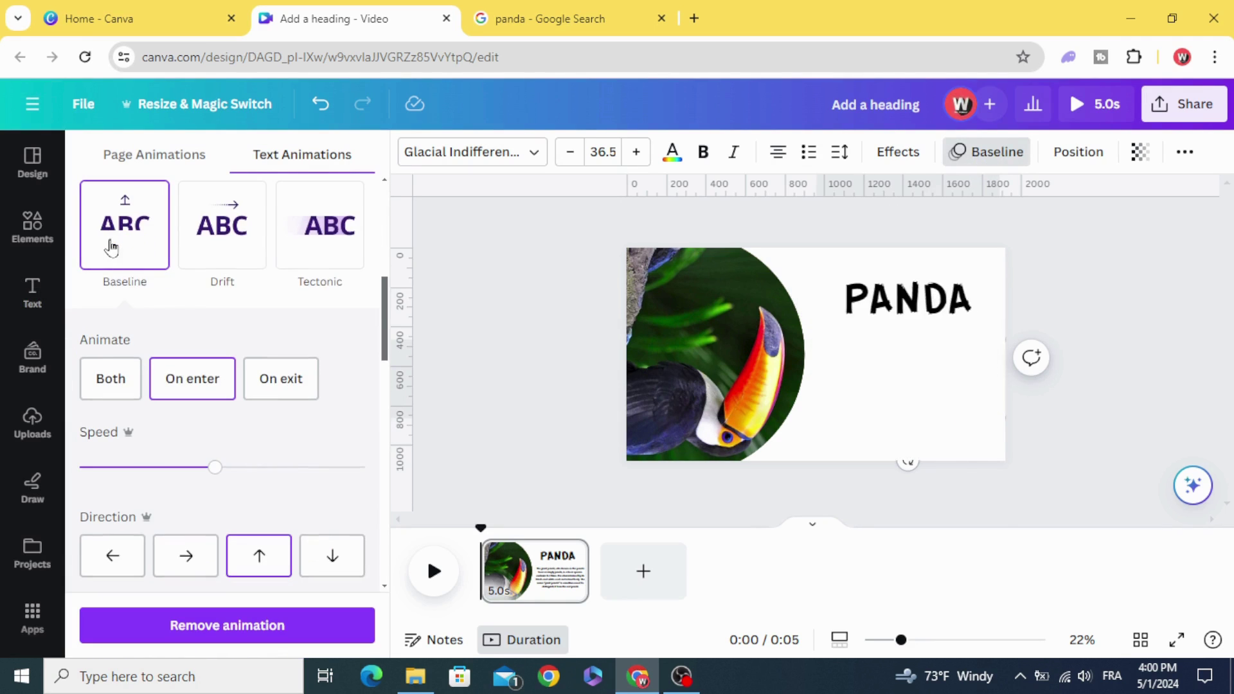
click(112, 558)
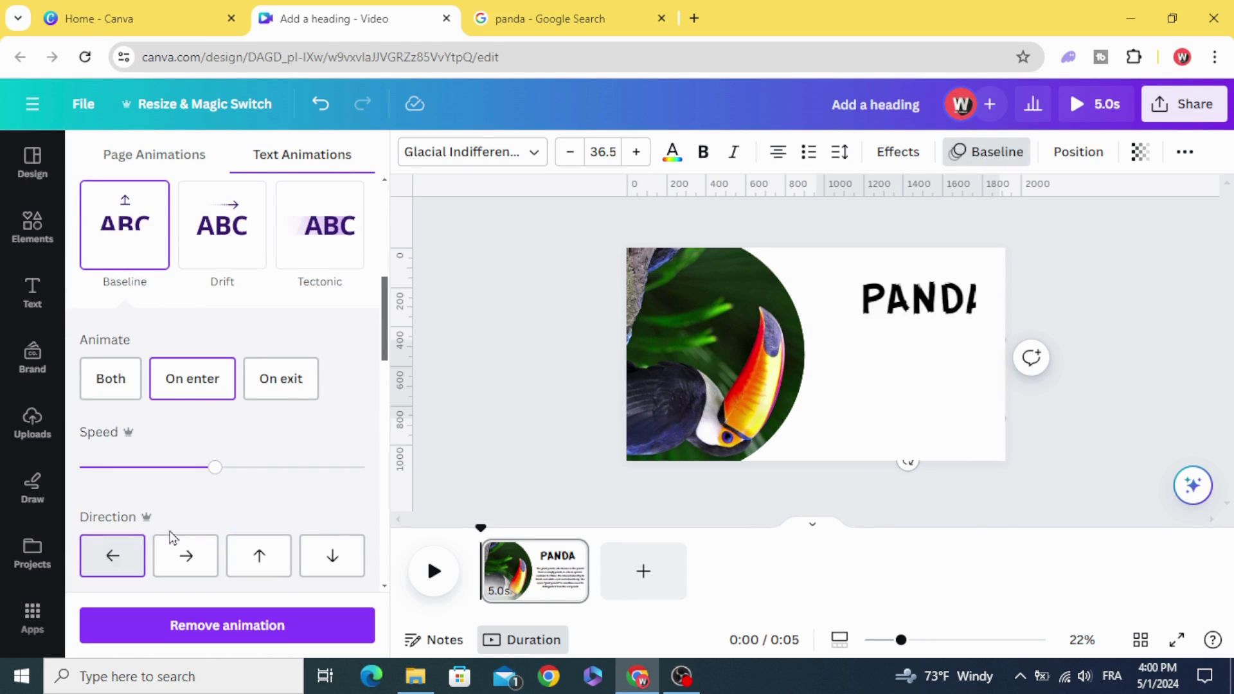
click(670, 318)
right_click(683, 324)
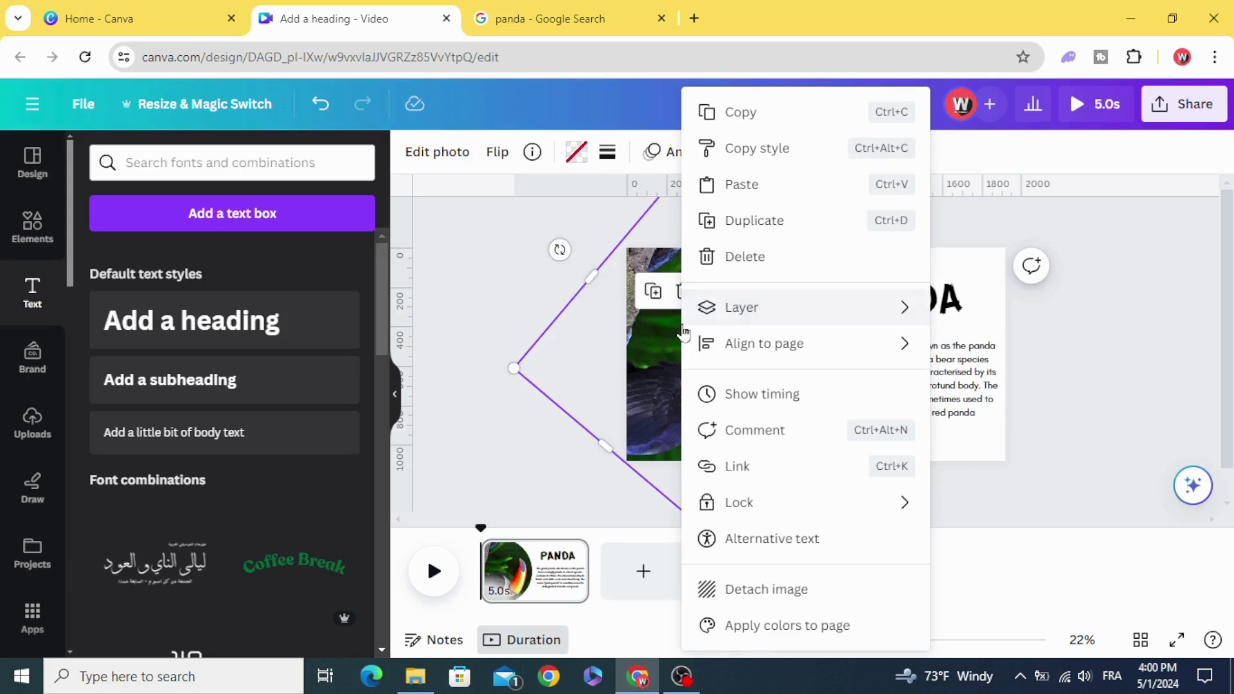
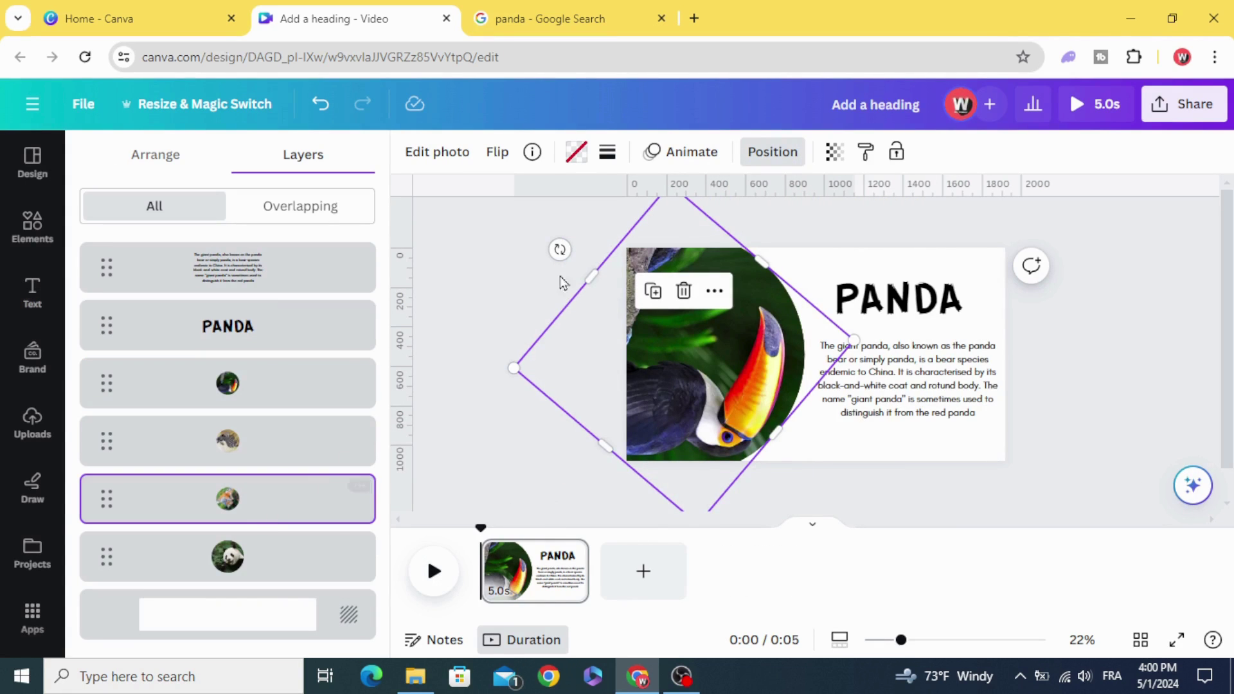
Step: Set the tiger, zebra and toucan photos stacked above the panda to full transparency
click(833, 155)
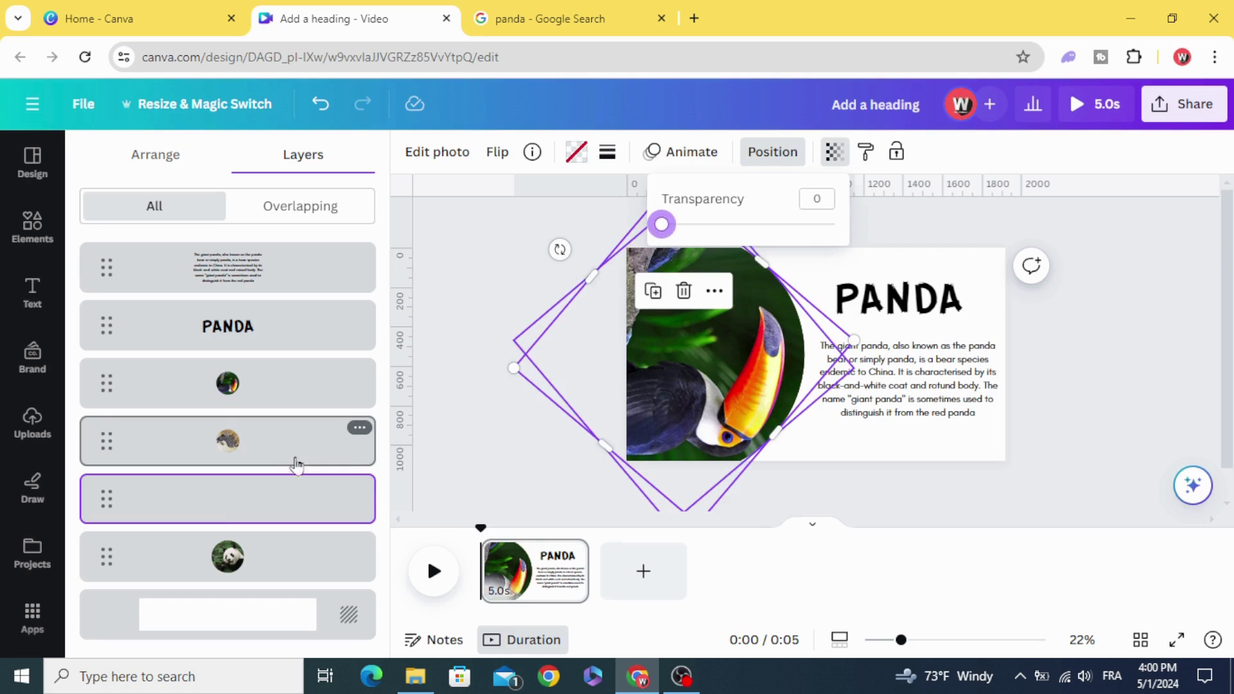
click(286, 448)
click(832, 156)
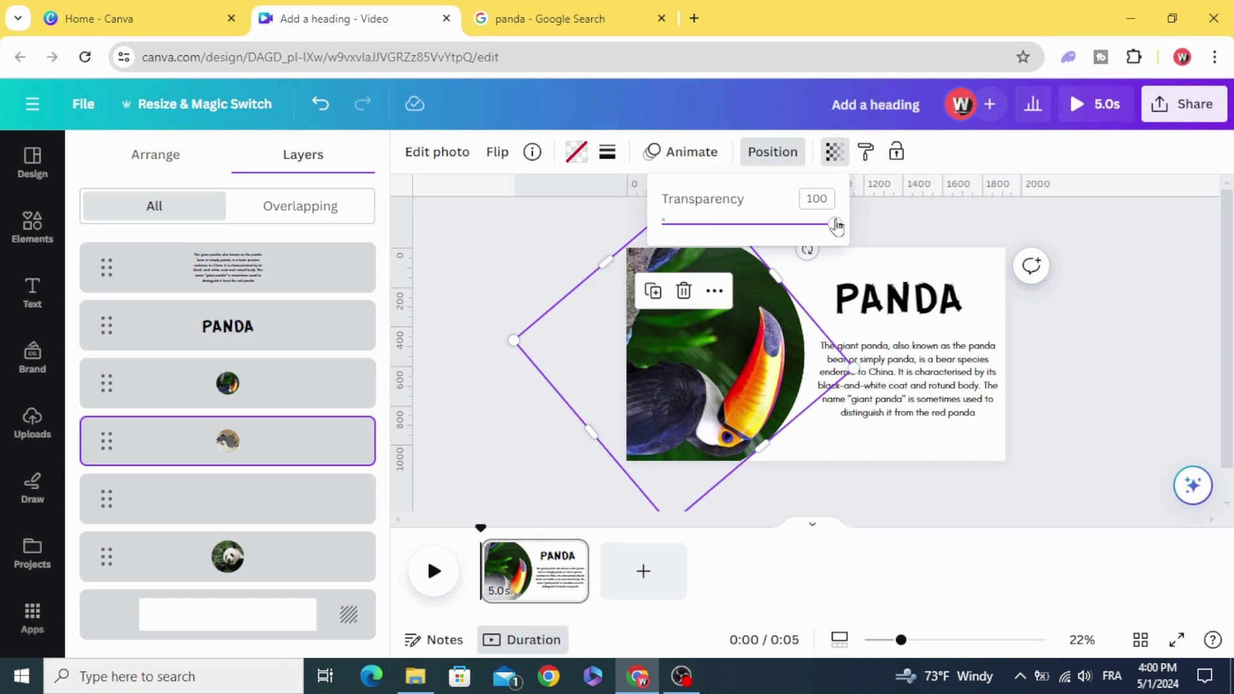
click(287, 380)
click(835, 157)
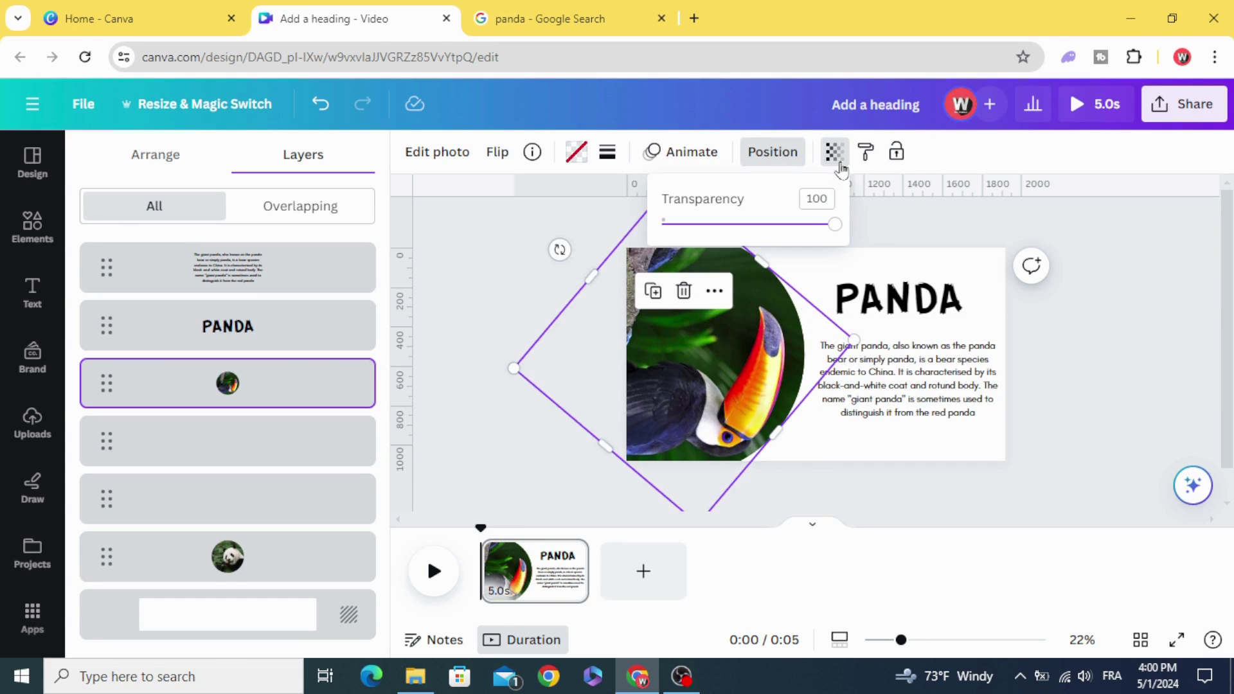
drag(832, 237, 661, 222)
click(482, 309)
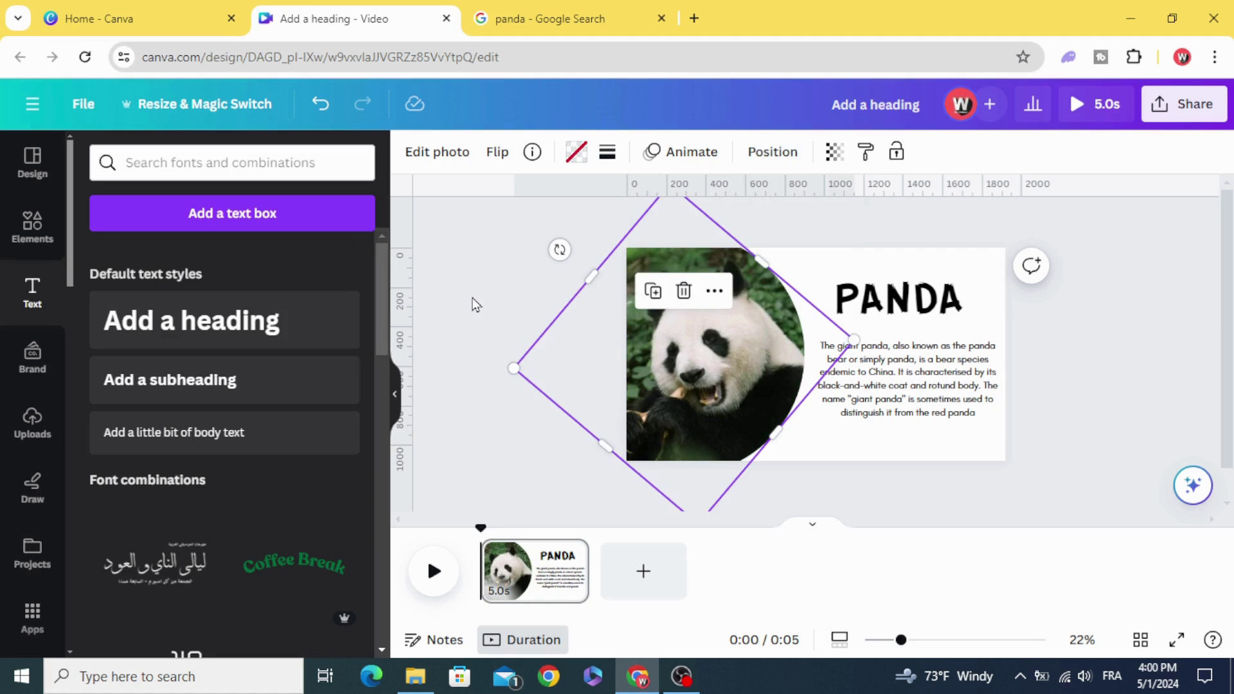
Step: Duplicate the first PANDA page to make a second page
click(571, 556)
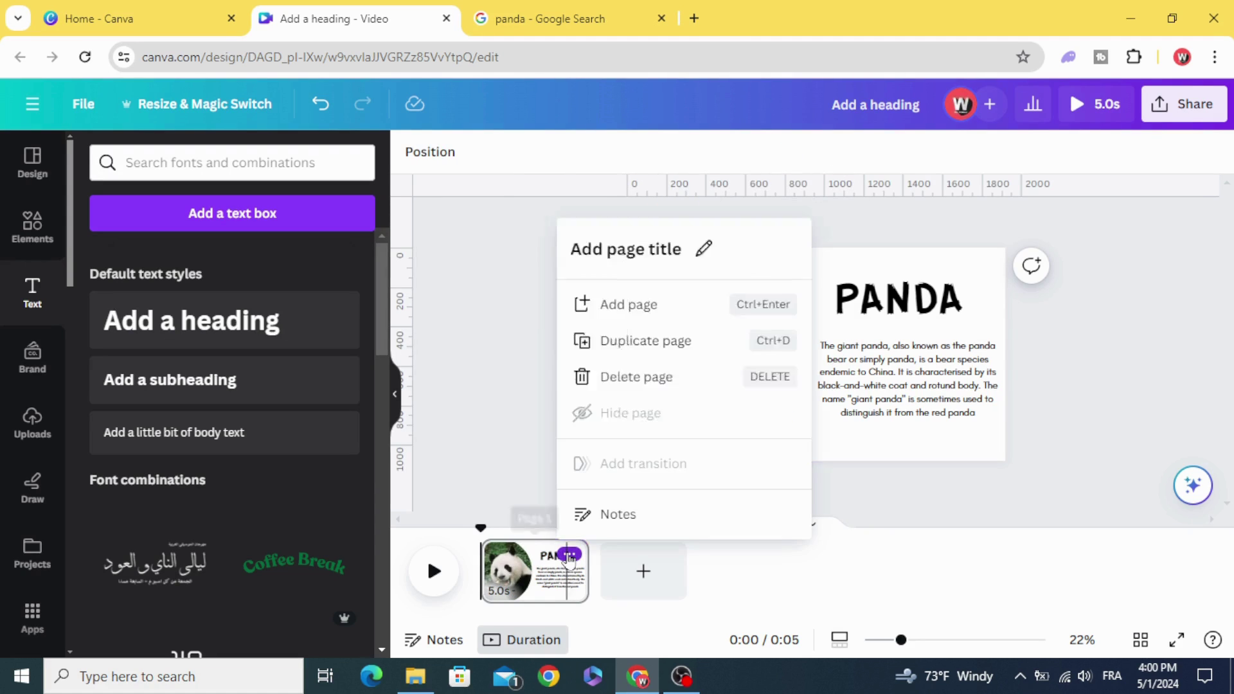
click(620, 308)
click(512, 363)
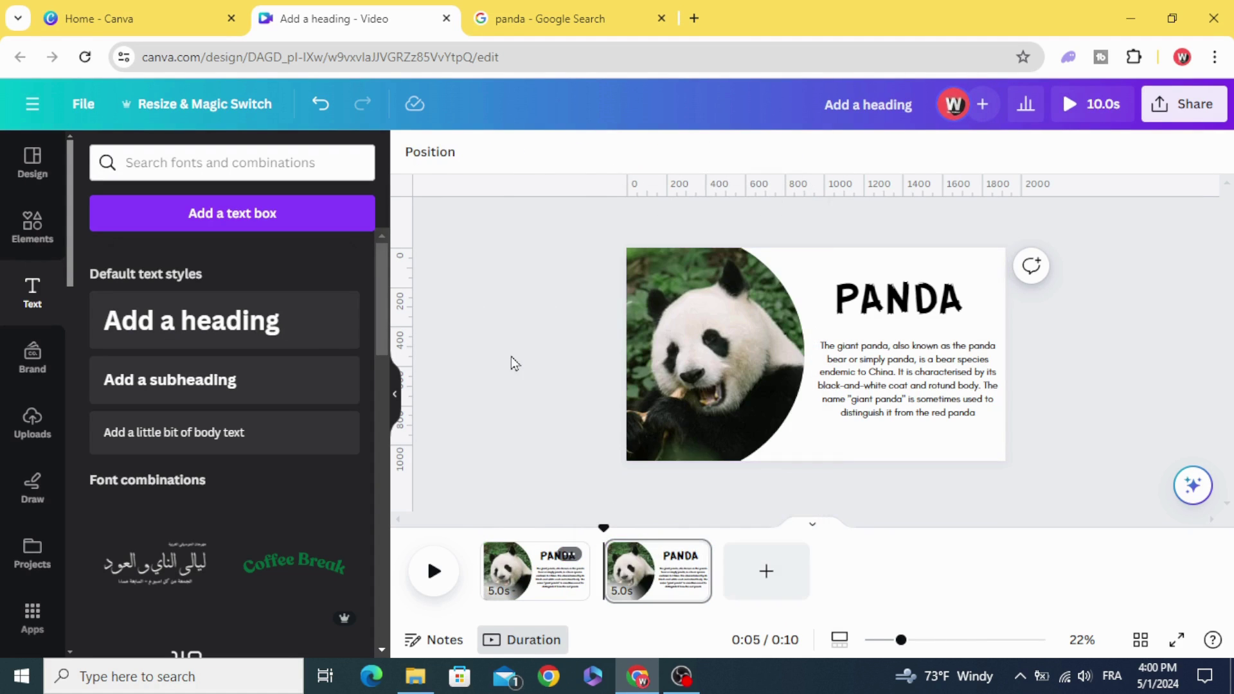
Step: Make the hidden tiger photo fully visible and rotate it upright in the circle
right_click(678, 352)
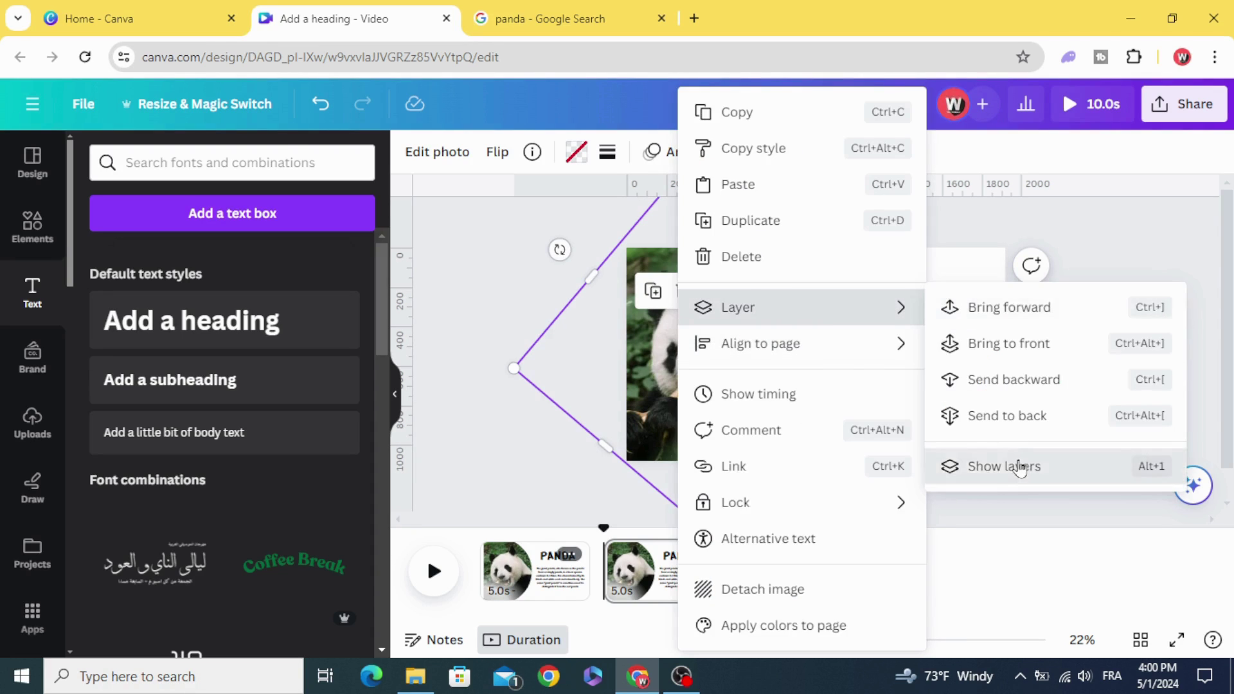
click(1020, 466)
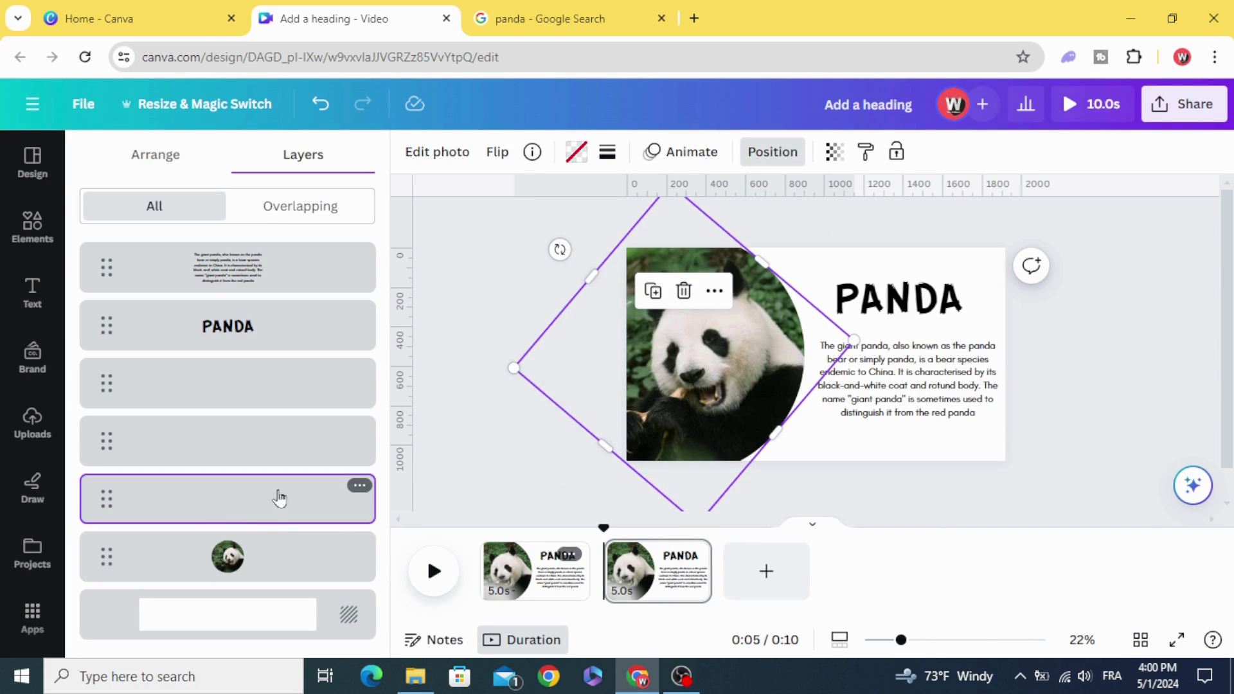
click(836, 152)
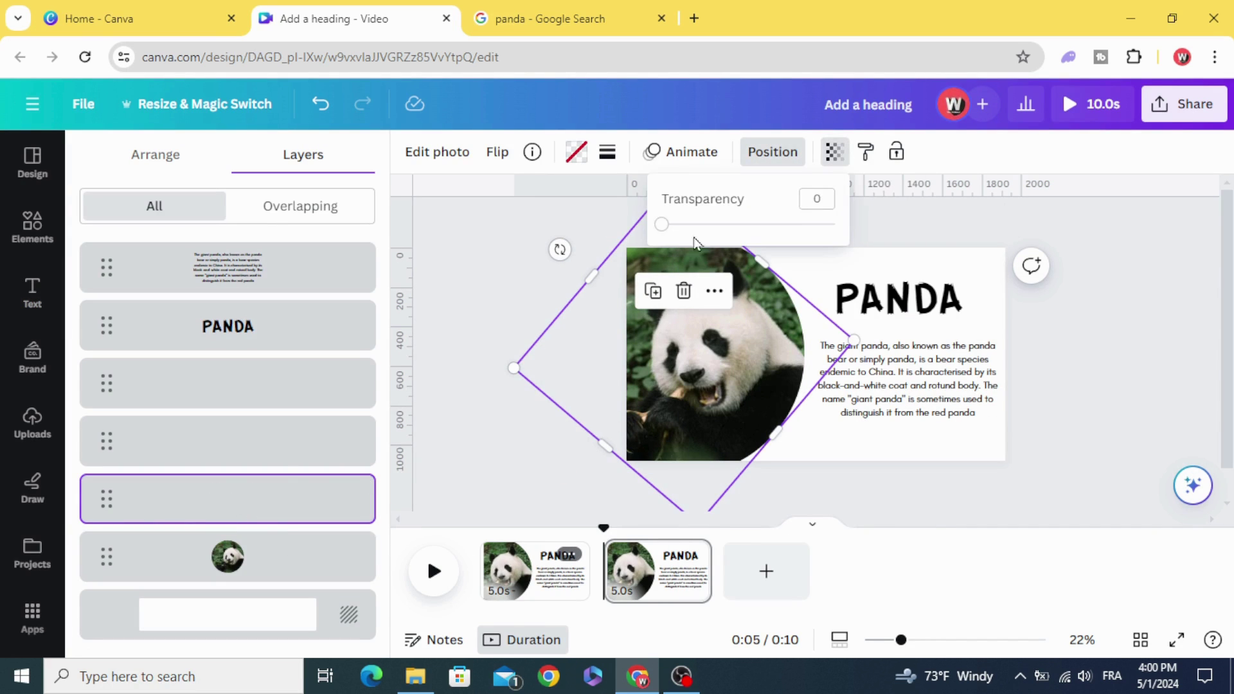
drag(664, 225, 871, 243)
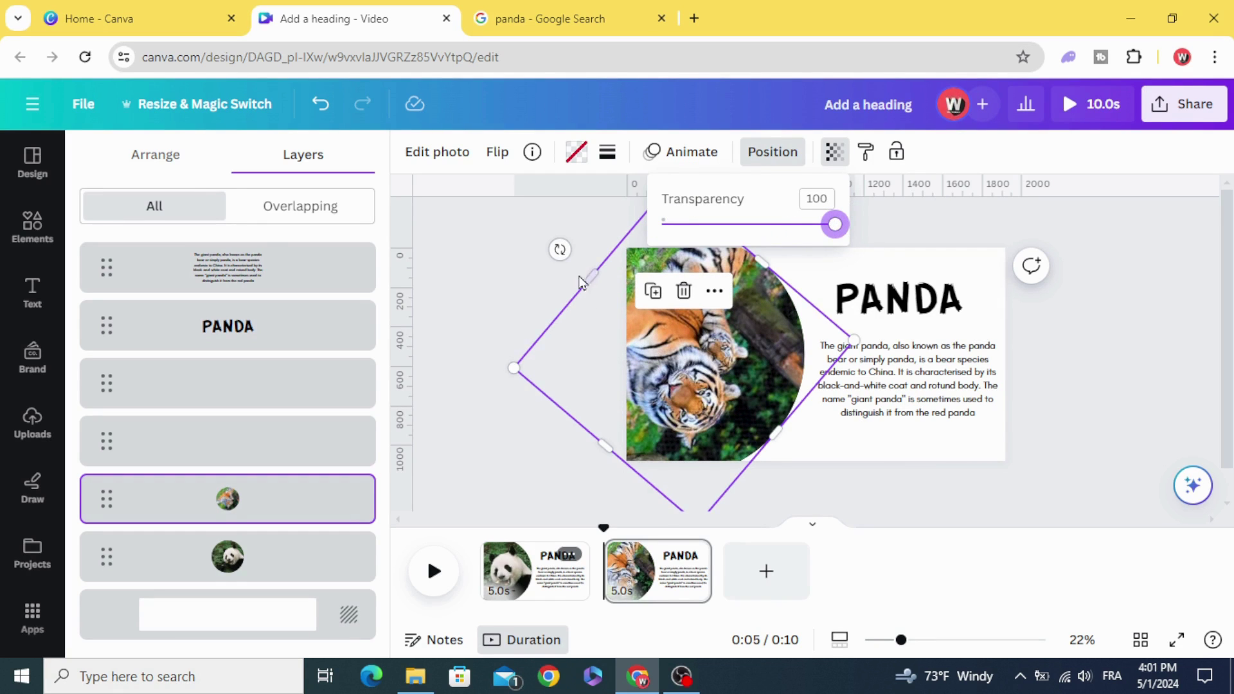
mouse_move(559, 250)
mouse_down()
mouse_move(627, 437)
mouse_move(687, 453)
mouse_up()
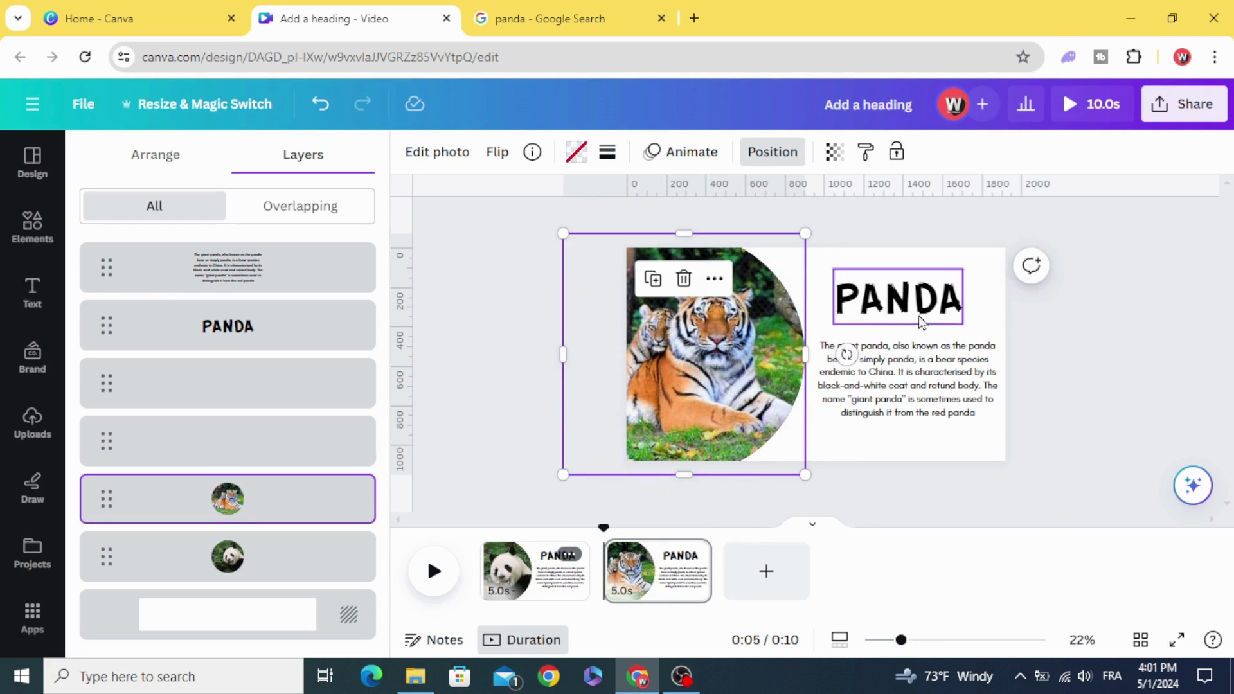
Step: Change the second page's heading to TIGER and select the heading with its paragraph
double_click(887, 306)
text(T)
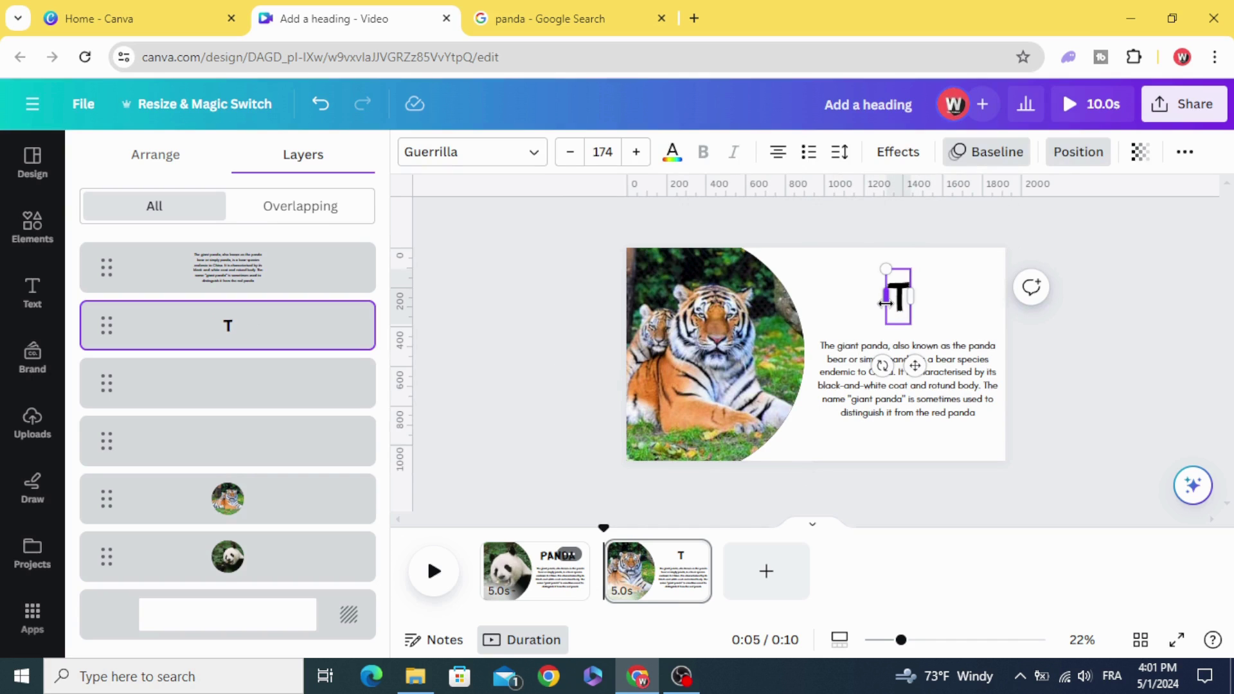
text(IG)
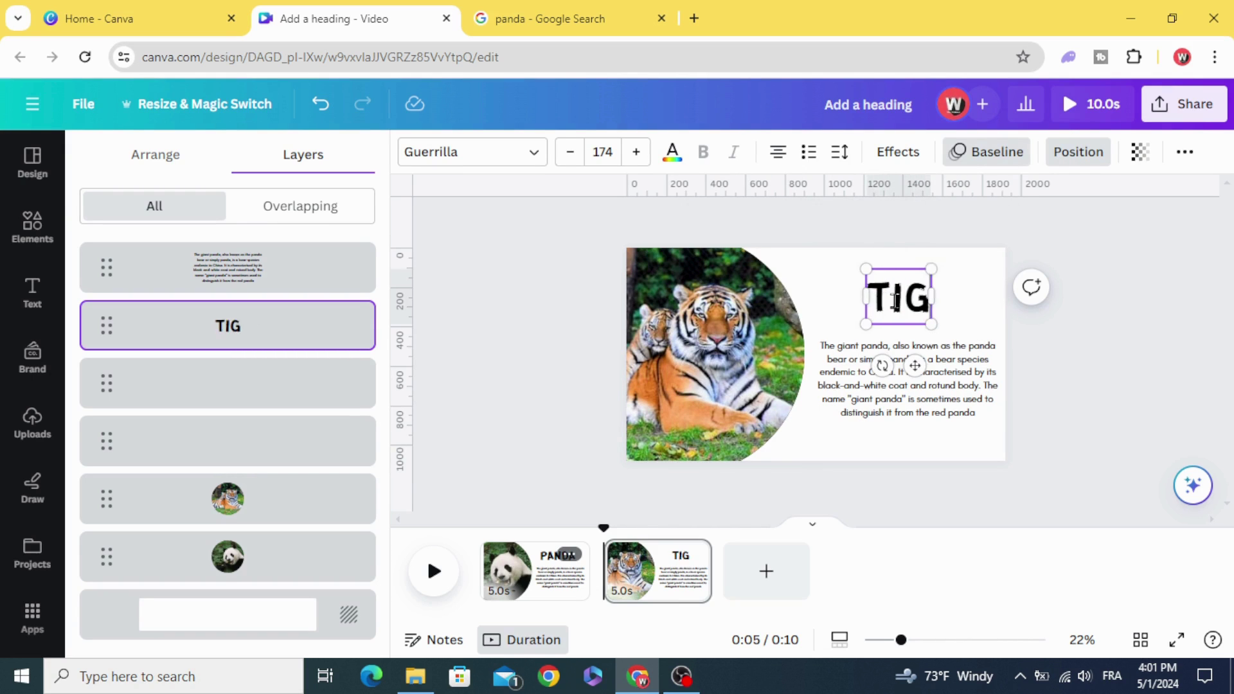
text(ER)
click(863, 405)
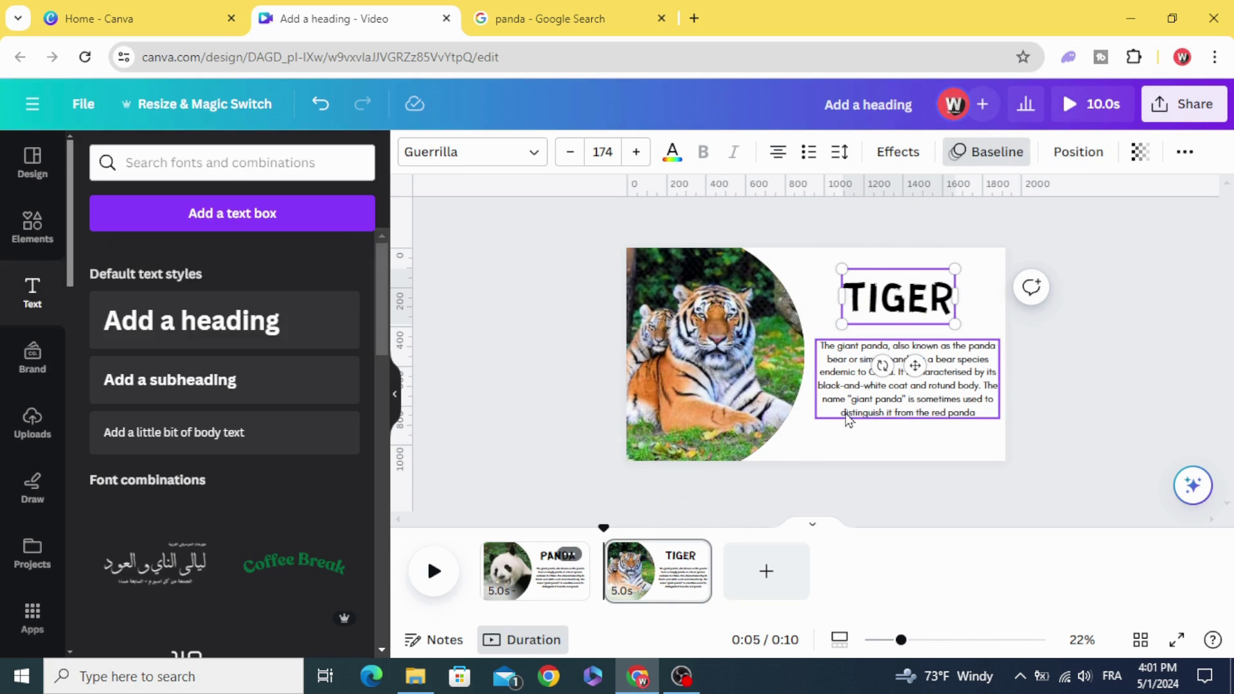
click(547, 391)
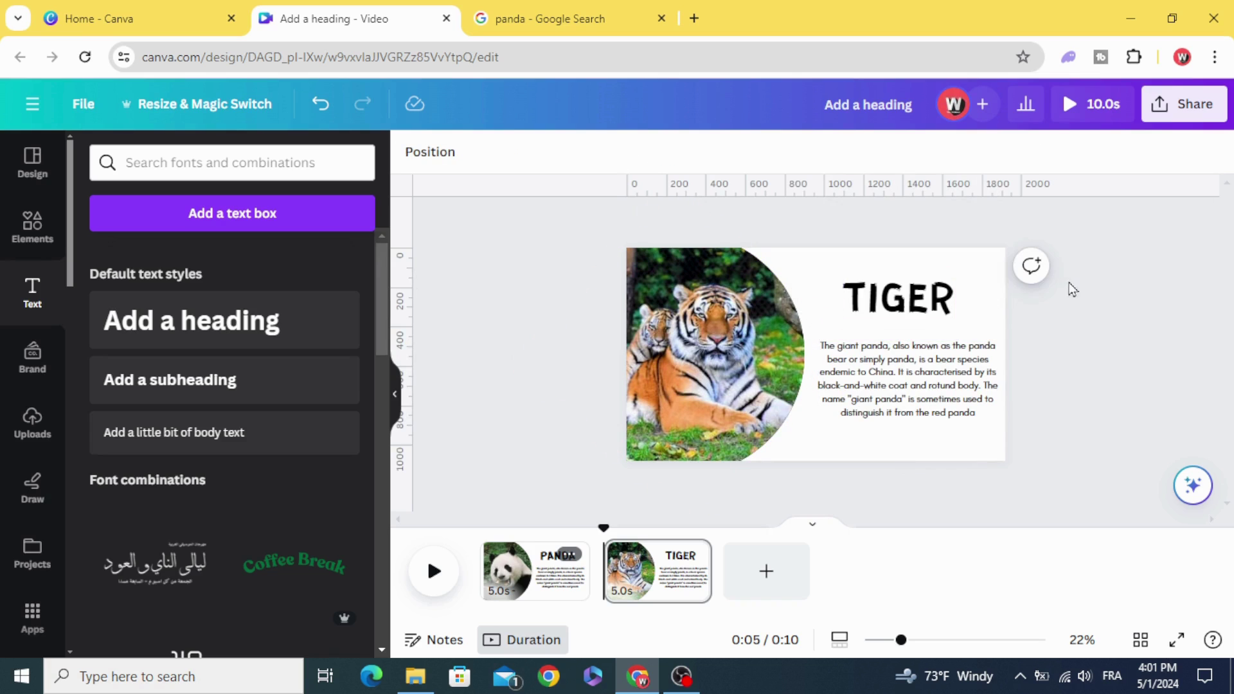
drag(1068, 281, 900, 415)
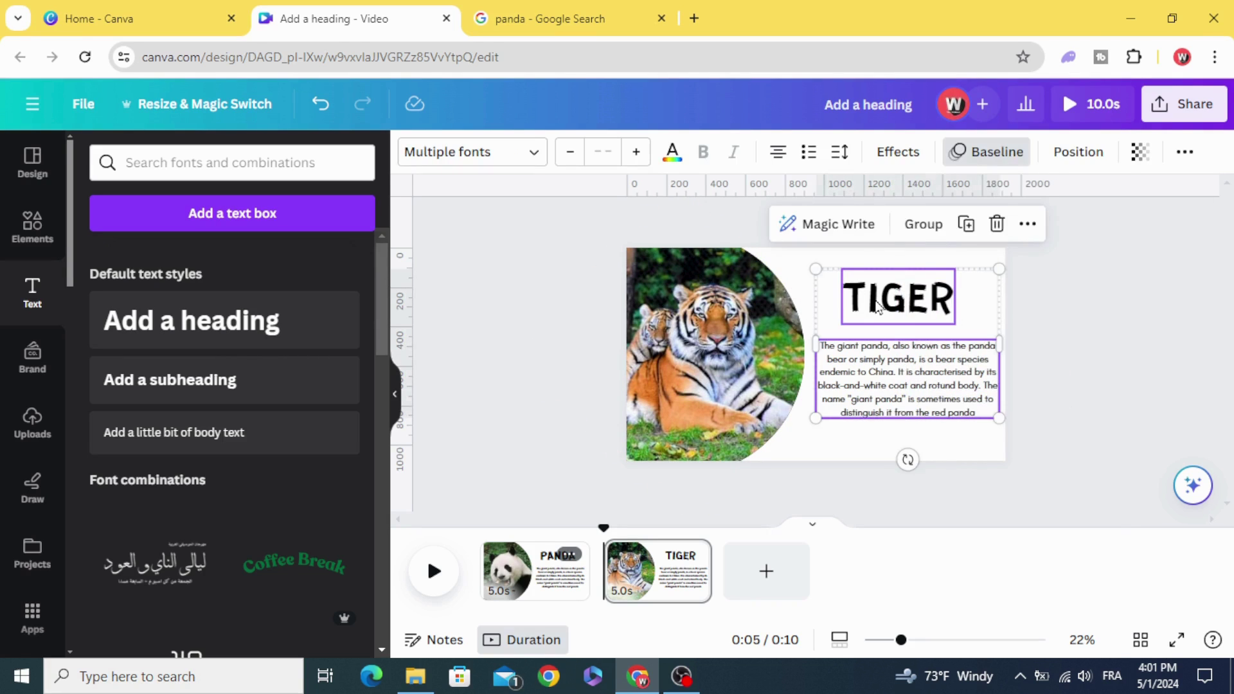
Step: Delay when the heading and paragraph appear on the TIGER page
right_click(878, 307)
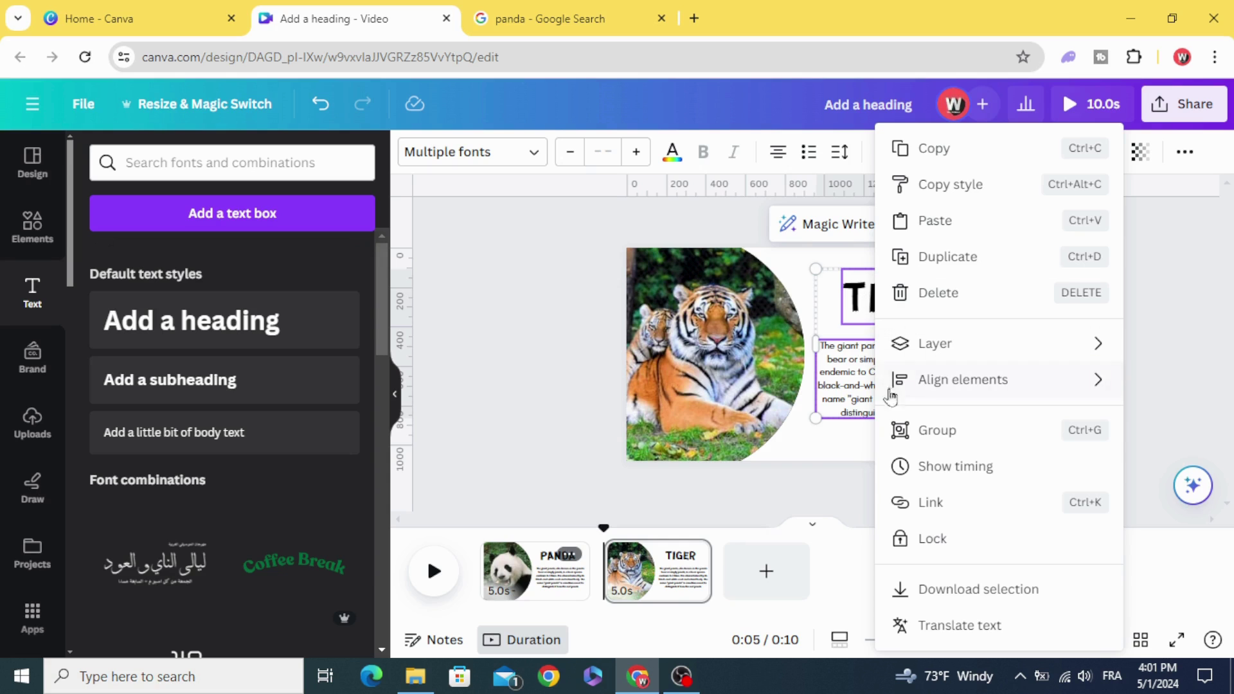
click(936, 468)
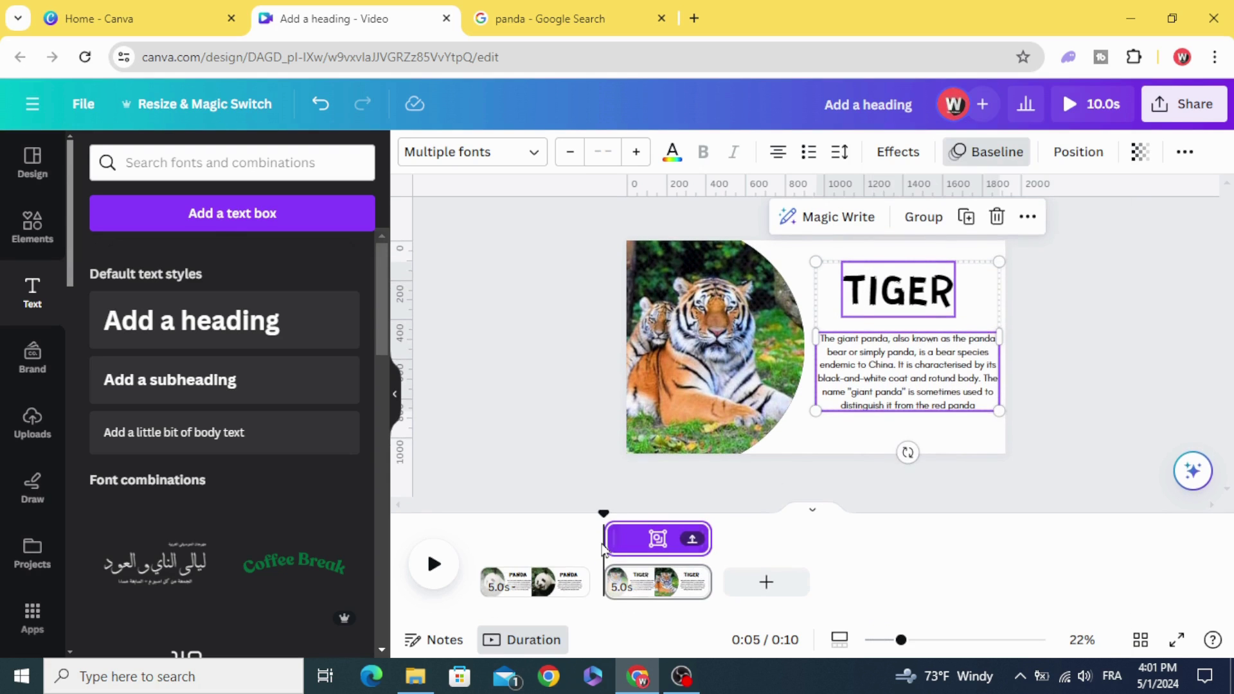
mouse_move(607, 538)
mouse_down()
mouse_move(634, 534)
mouse_move(638, 517)
mouse_up()
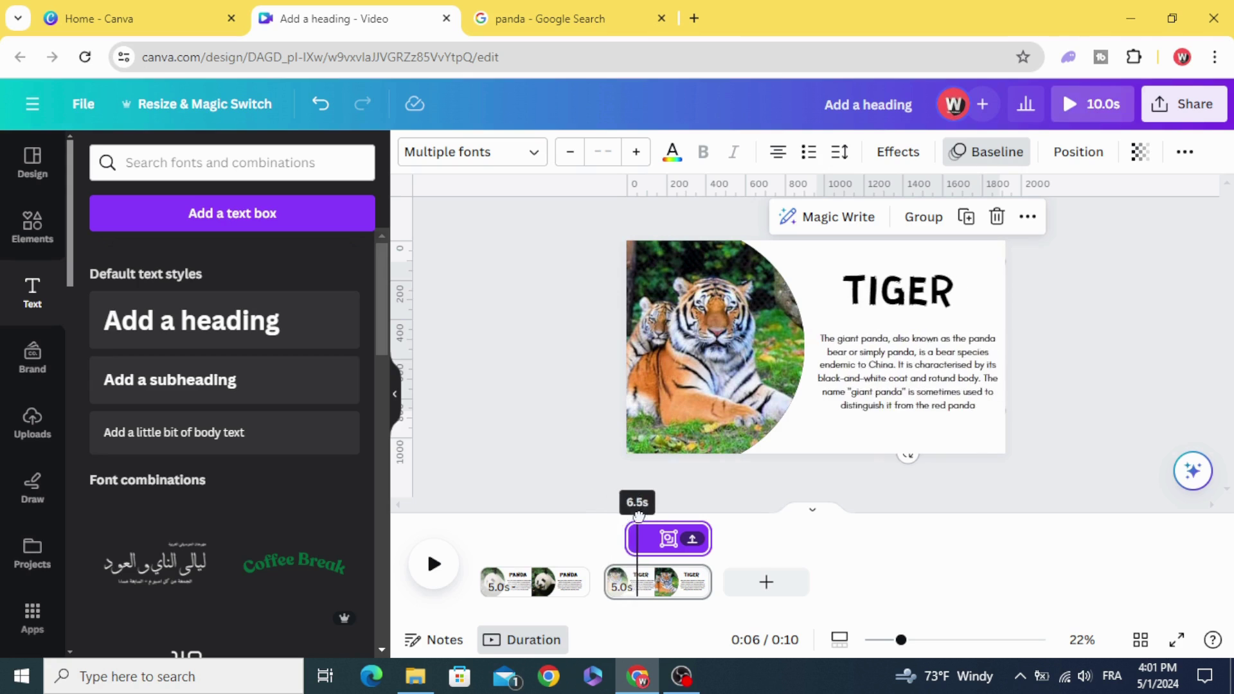
click(554, 455)
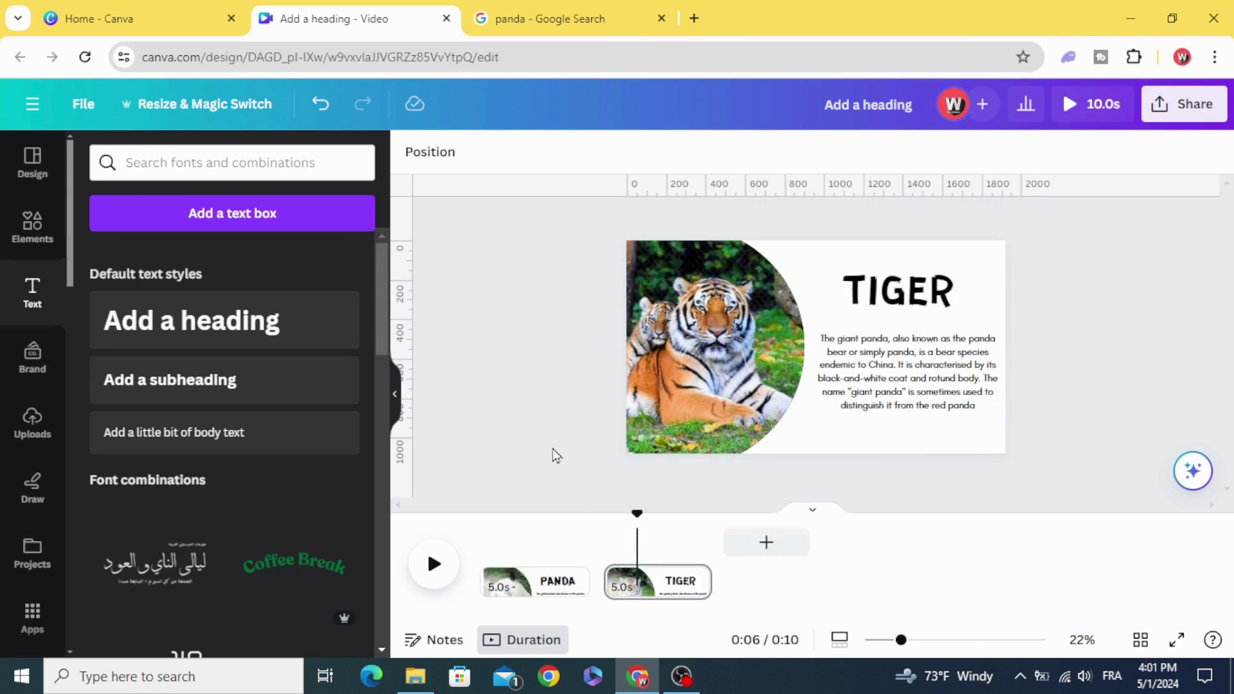
Step: Trim the PANDA and TIGER pages to 3.1 seconds each
drag(587, 579, 552, 576)
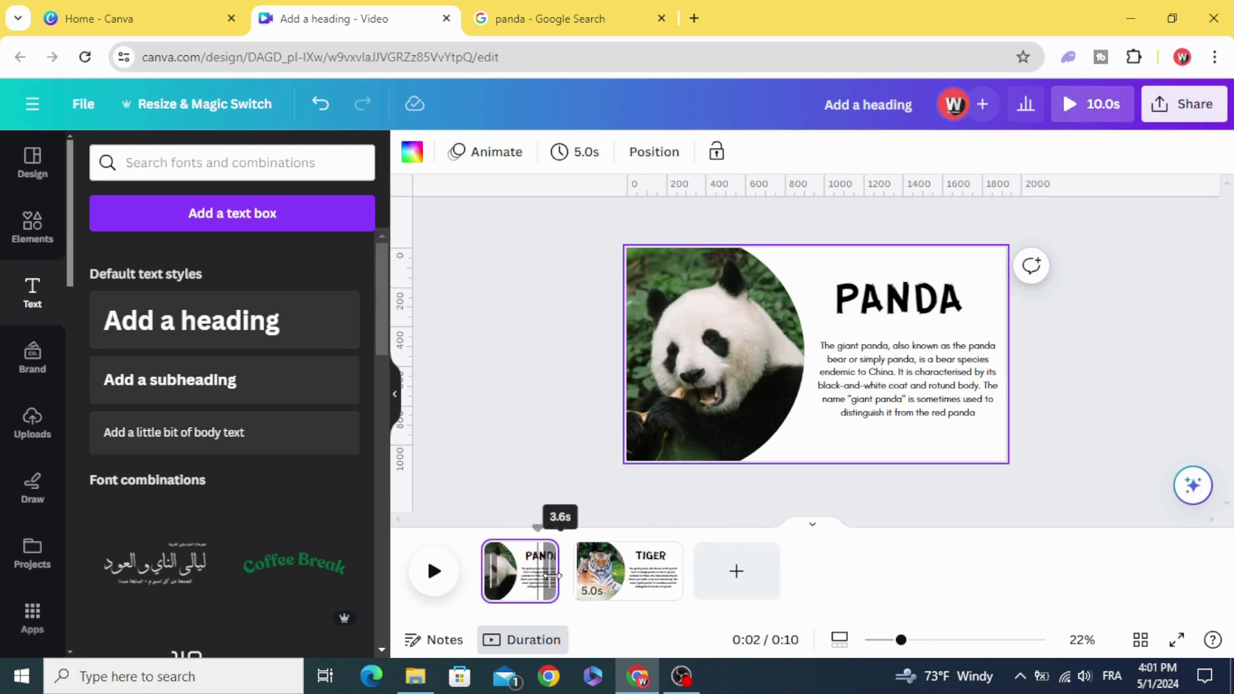
drag(554, 576, 548, 576)
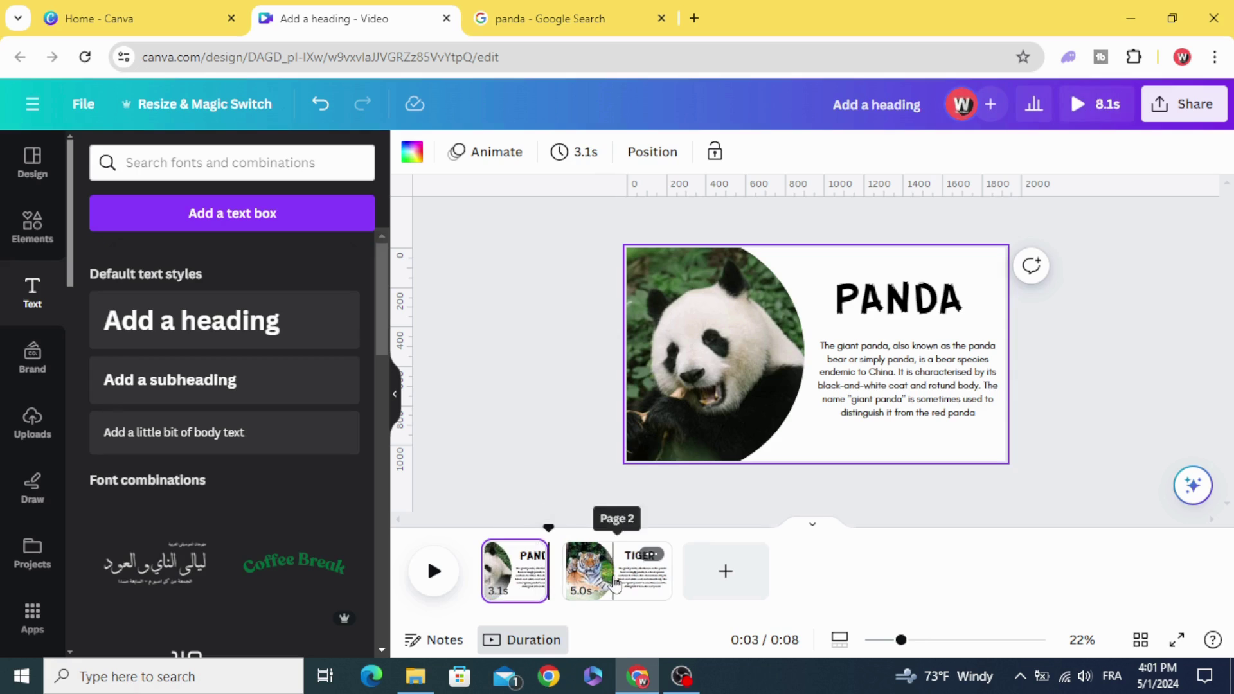
click(616, 585)
drag(671, 579, 625, 580)
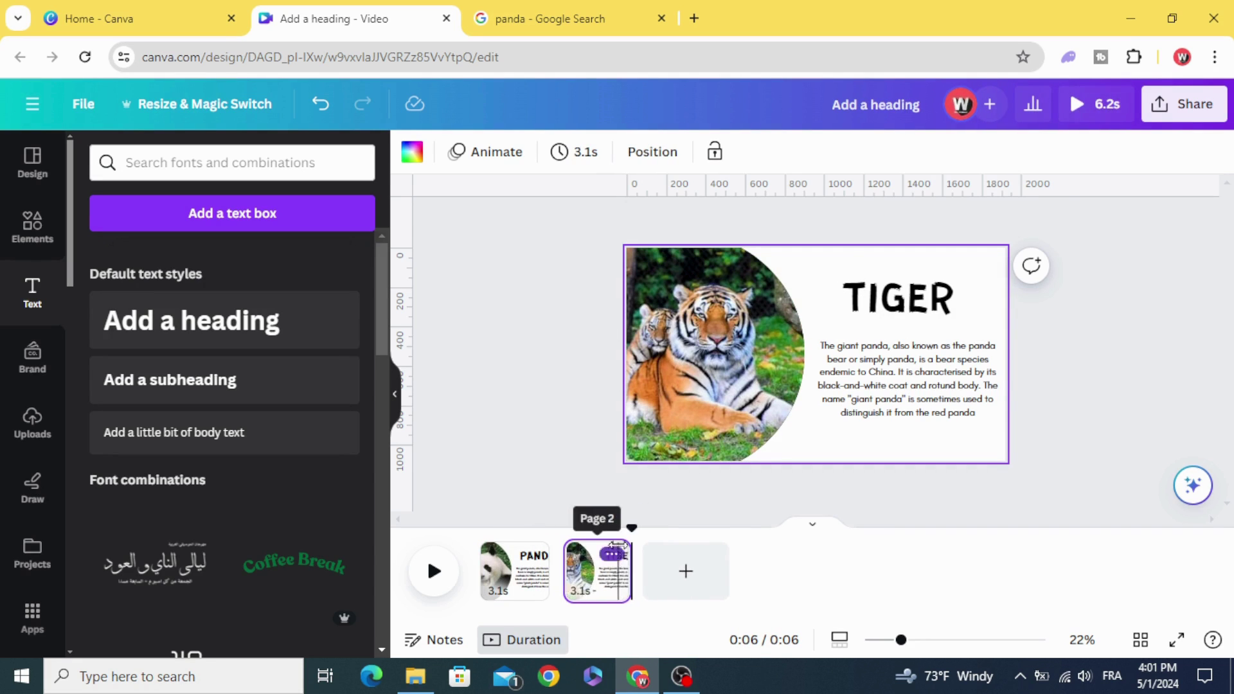
click(612, 556)
Step: Duplicate the TIGER page and select the hidden zebra layer on the copy
click(688, 306)
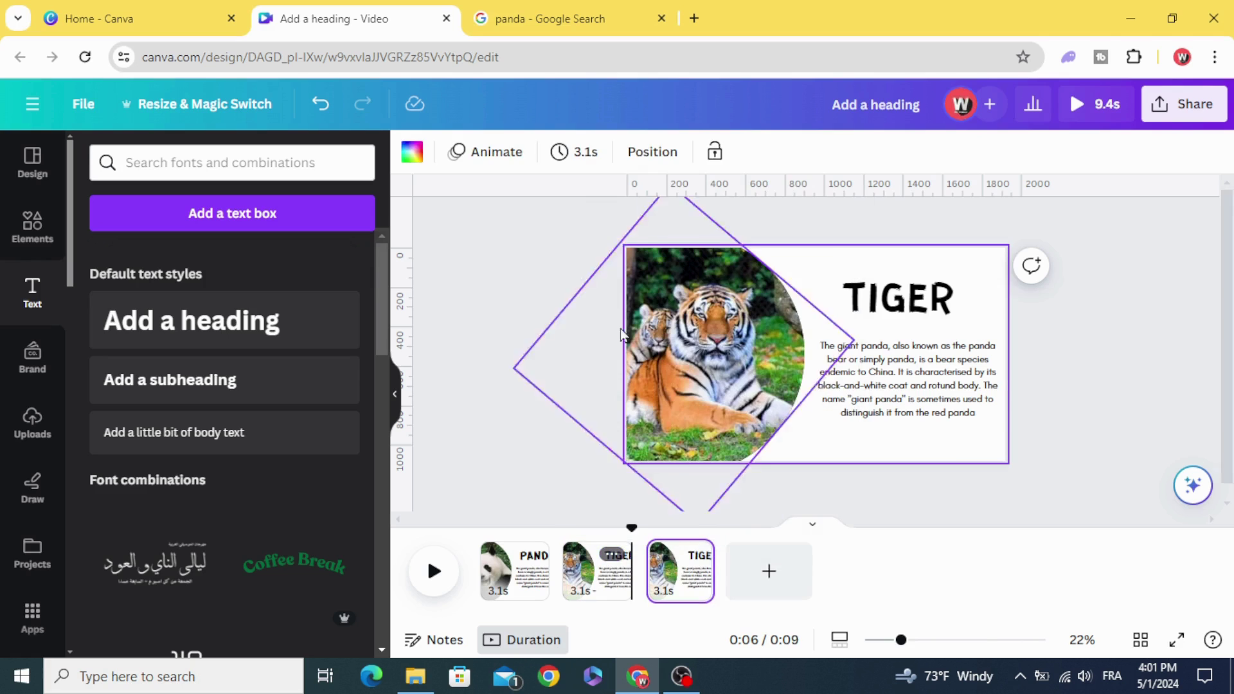
click(705, 401)
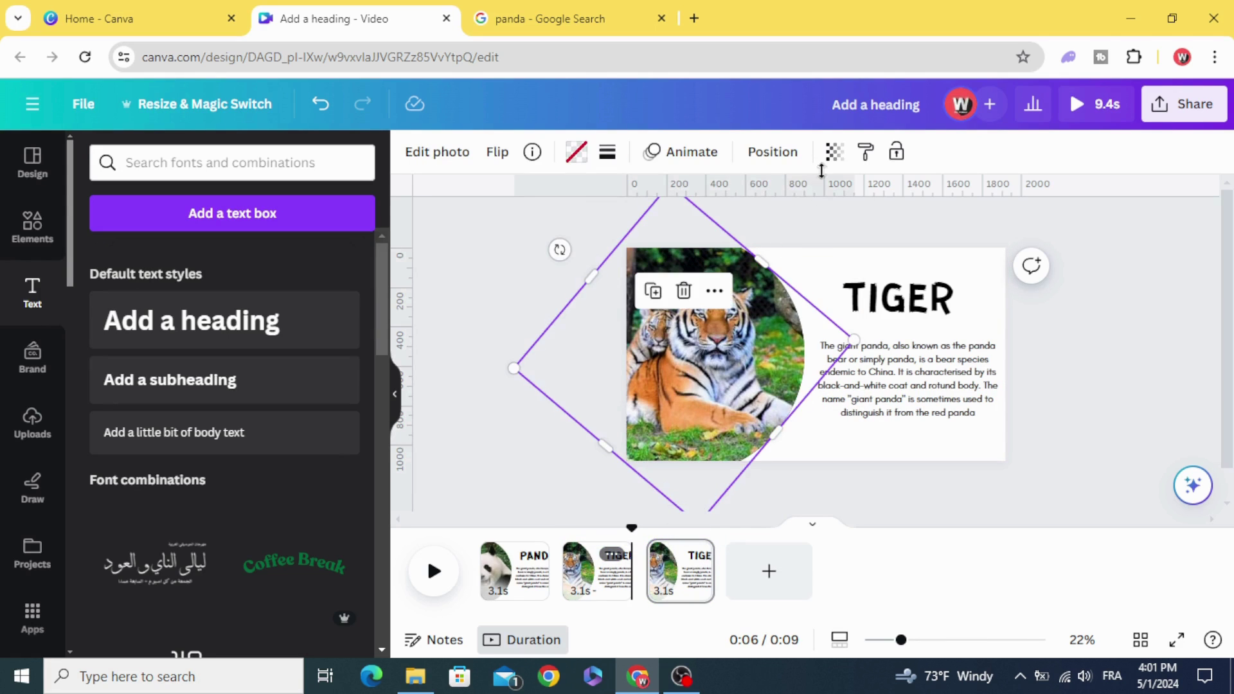
right_click(761, 353)
mouse_move(820, 308)
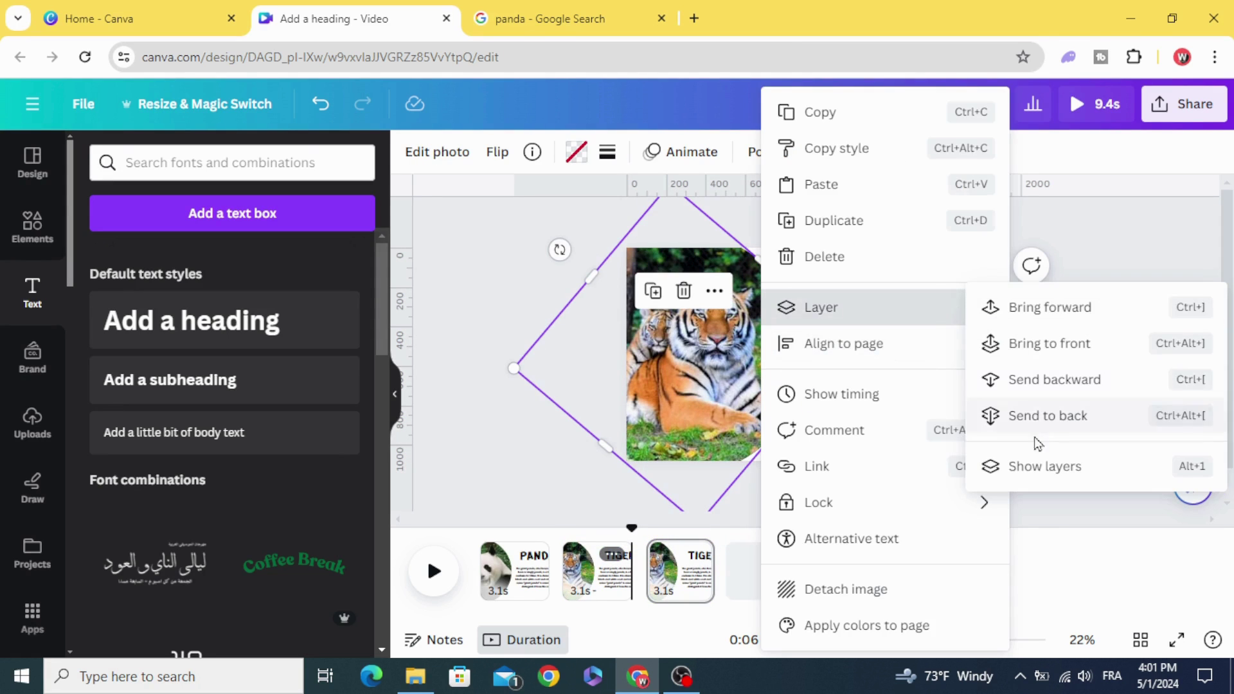
click(1040, 466)
click(276, 438)
Step: Make the zebra photo fully visible and rotate it to 0°
click(833, 153)
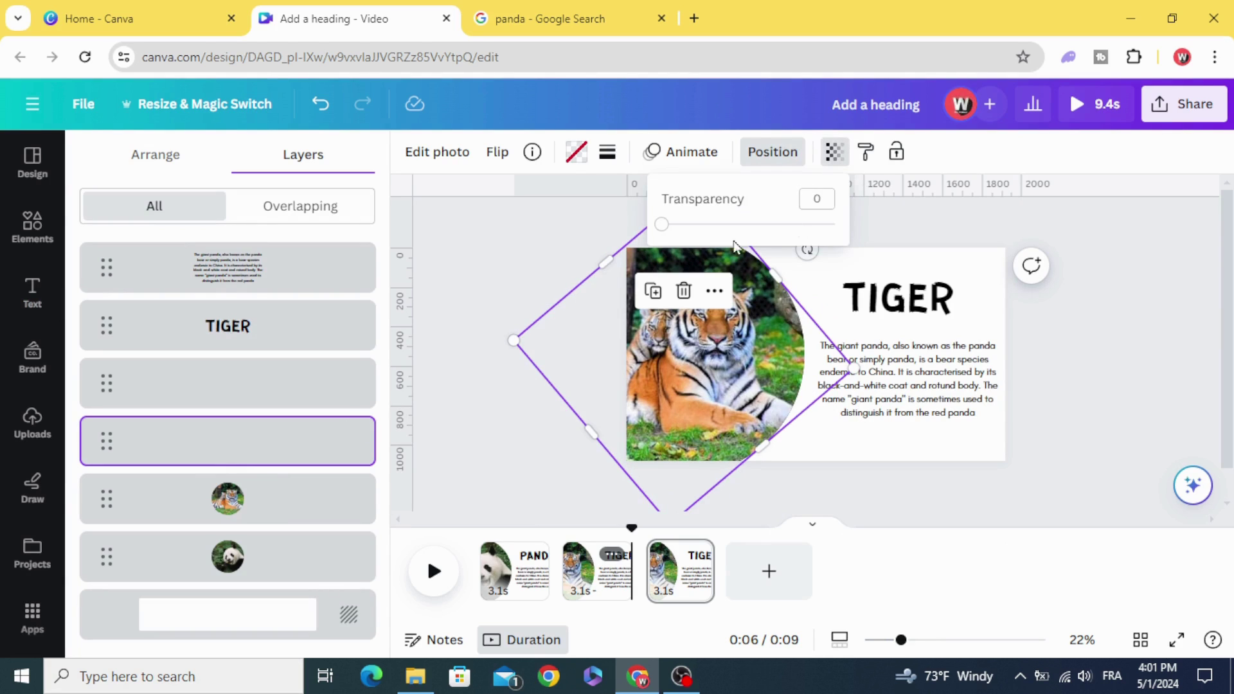
drag(661, 226, 932, 244)
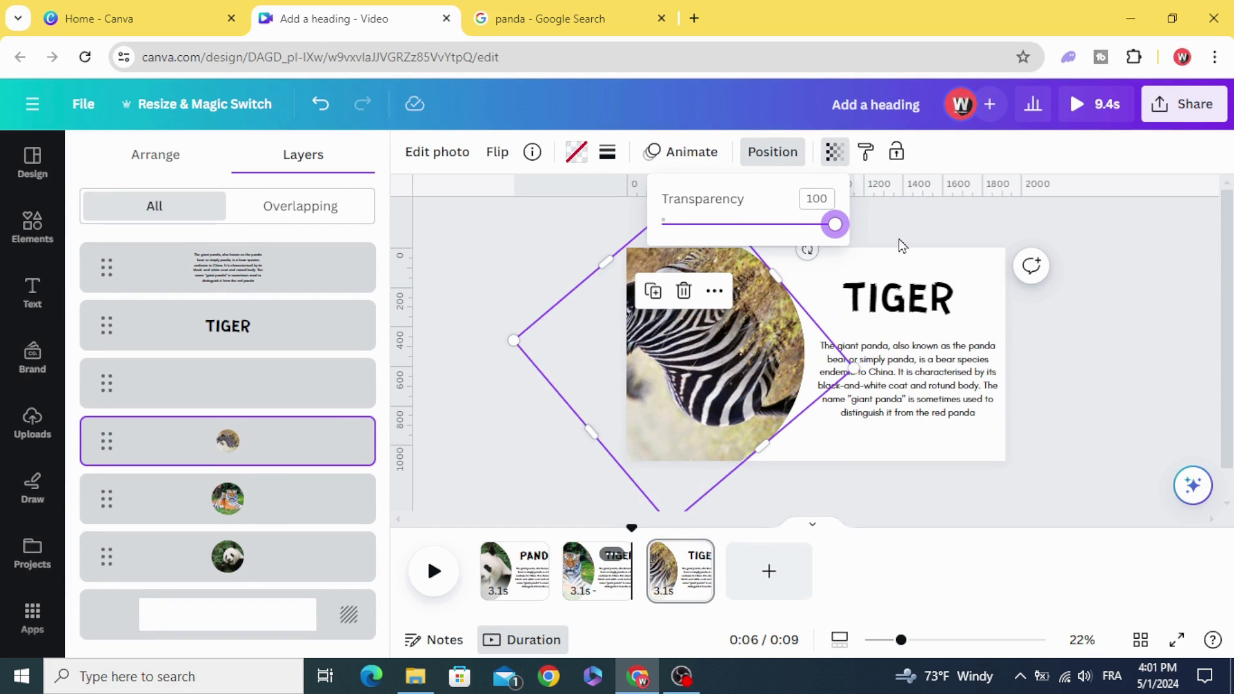
click(871, 243)
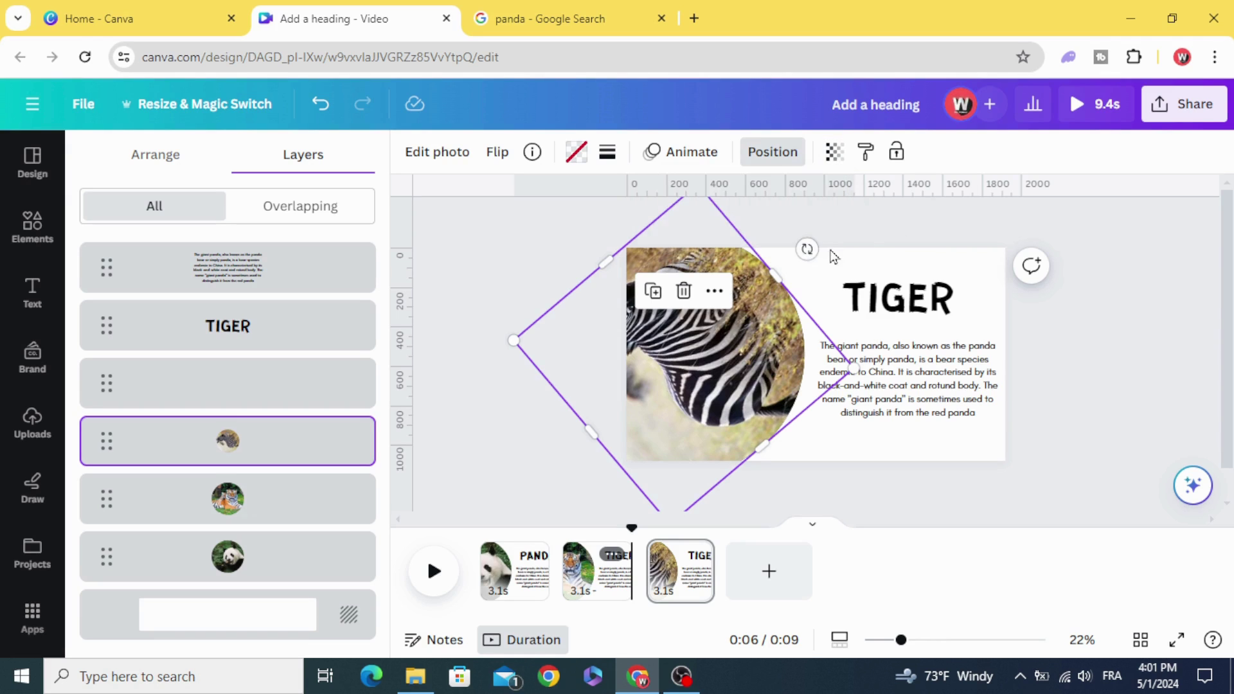
drag(806, 250, 692, 475)
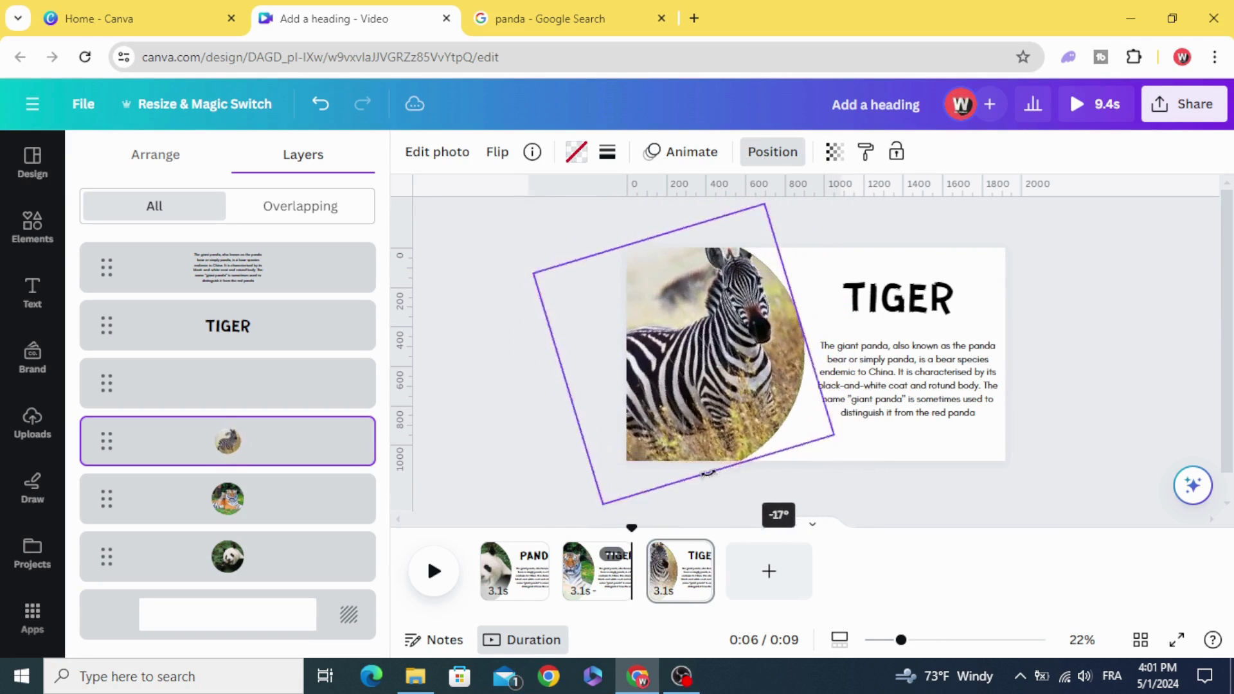
drag(691, 475, 683, 477)
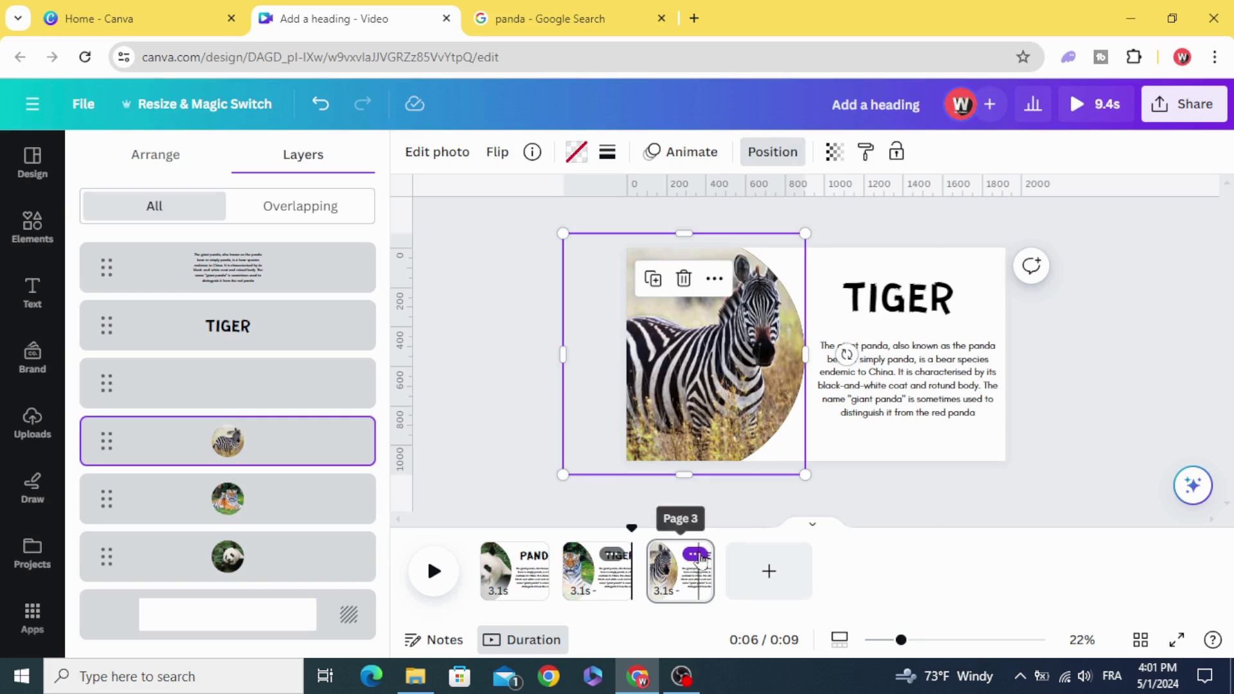
right_click(688, 557)
Step: Duplicate the zebra page as page 4 and select its hidden toucan layer
click(758, 309)
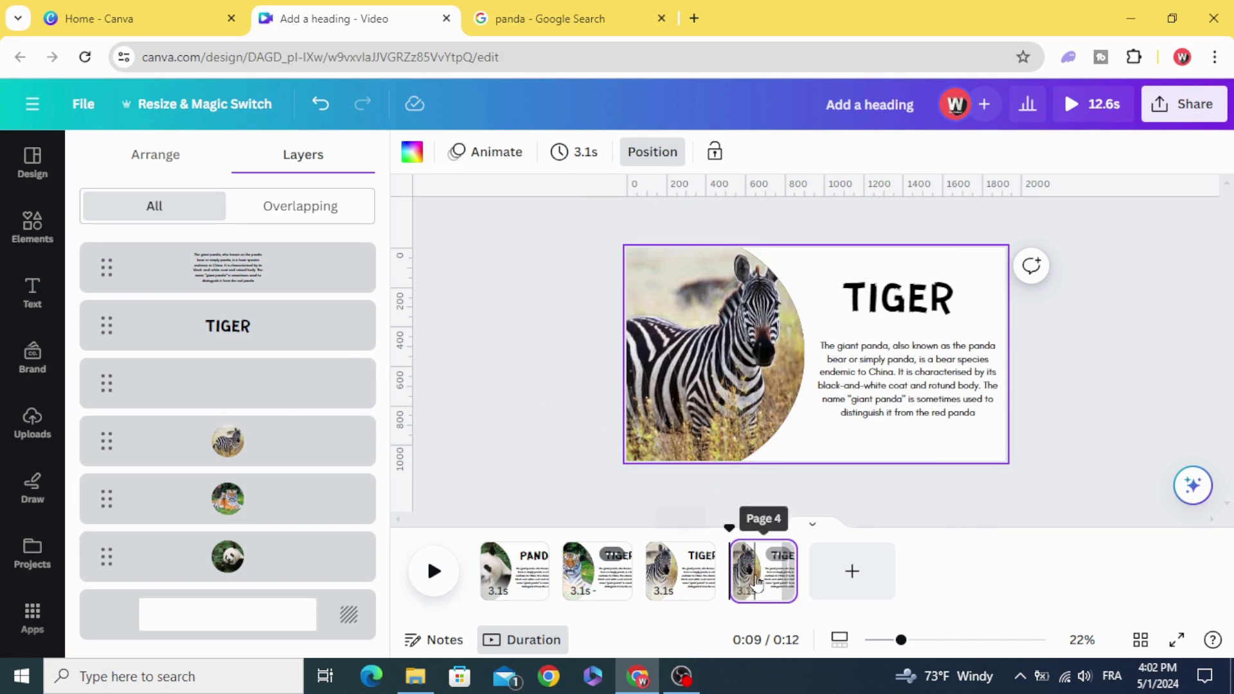
click(754, 577)
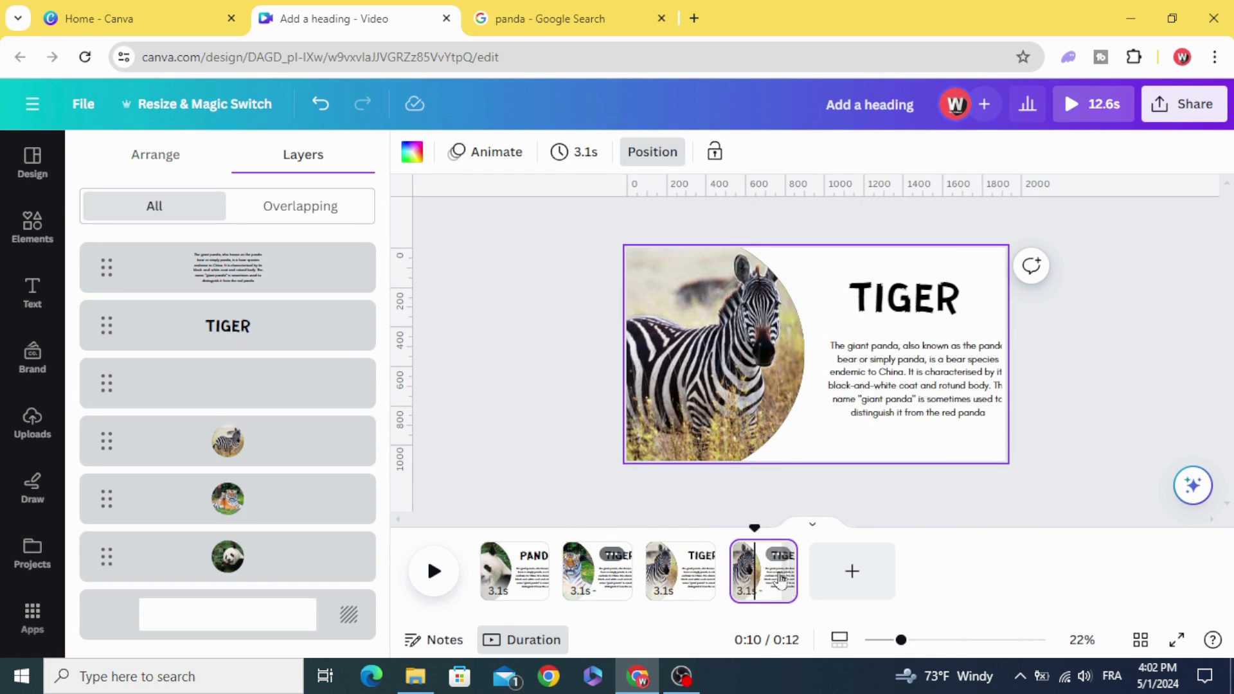
click(269, 390)
Step: Make the toucan photo fully visible and rotate it perfectly upright
click(833, 153)
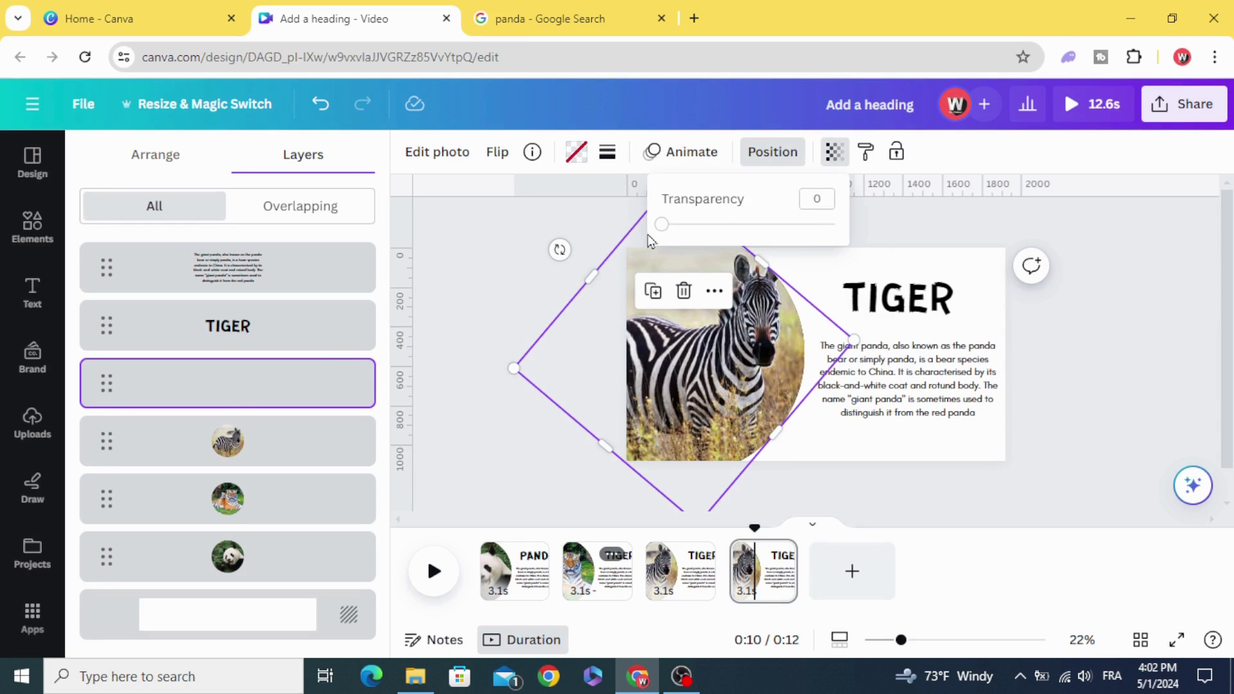
drag(662, 224, 976, 251)
drag(559, 252, 681, 471)
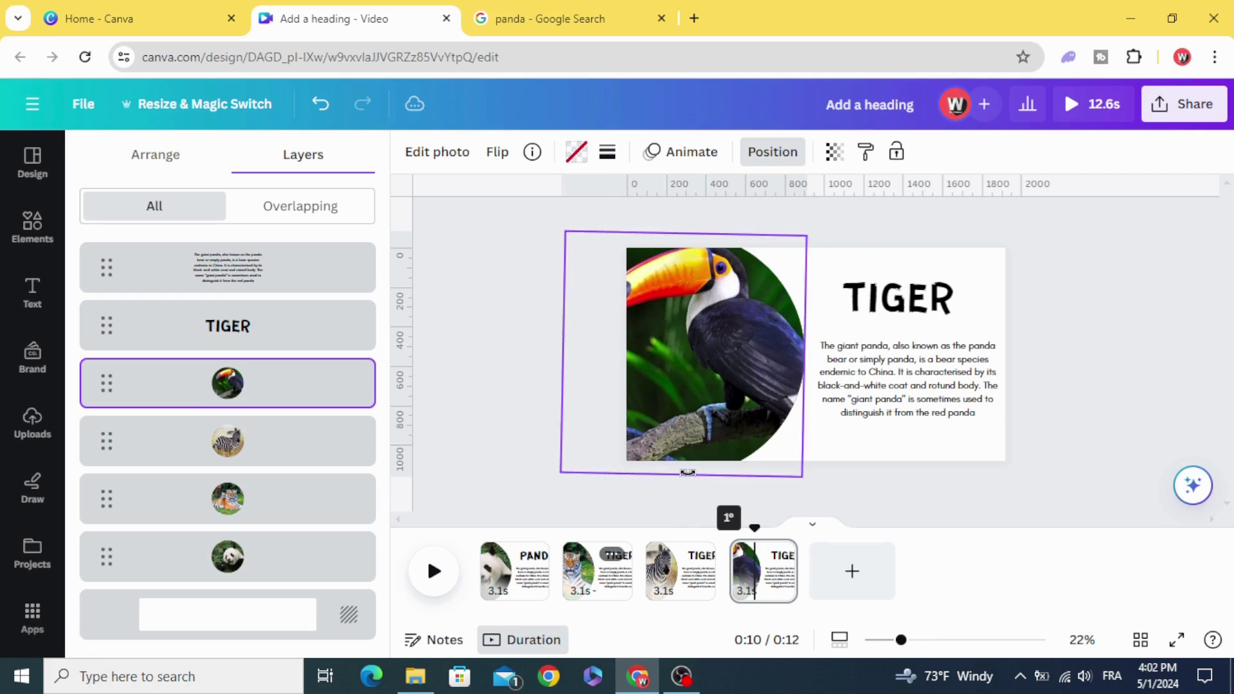
drag(680, 472, 685, 475)
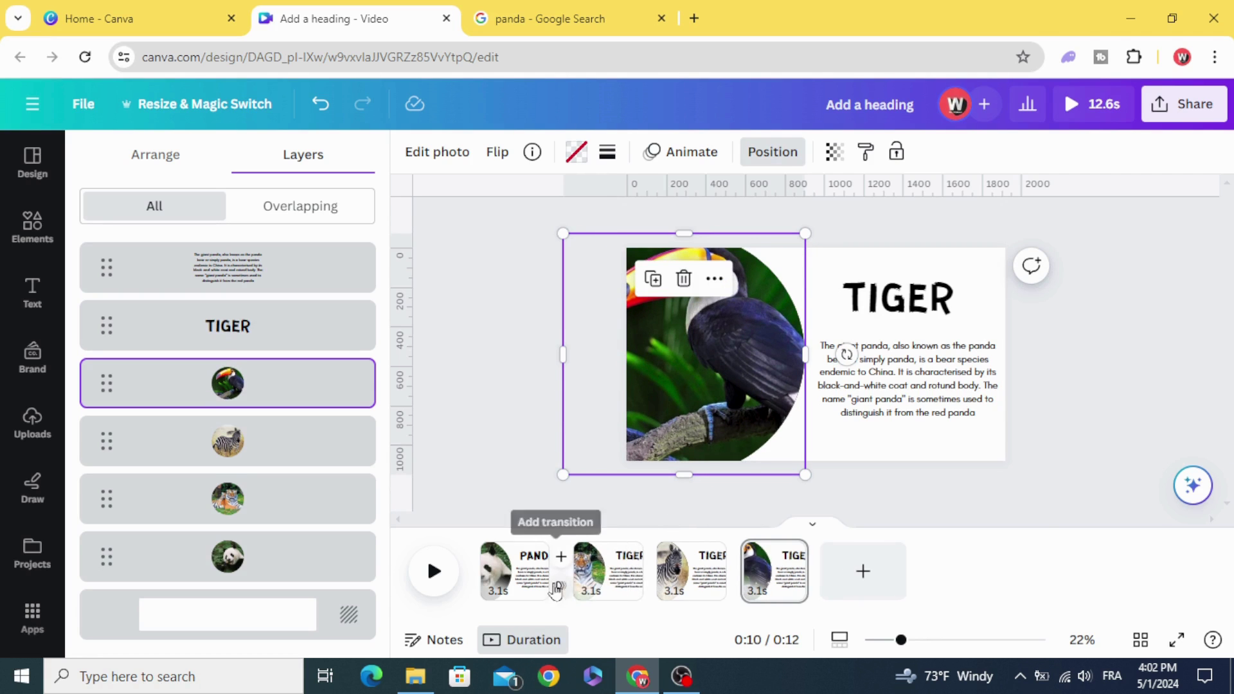
click(566, 585)
Step: Apply a Match & Move transition between all pages and play the 9.6-second video
click(124, 472)
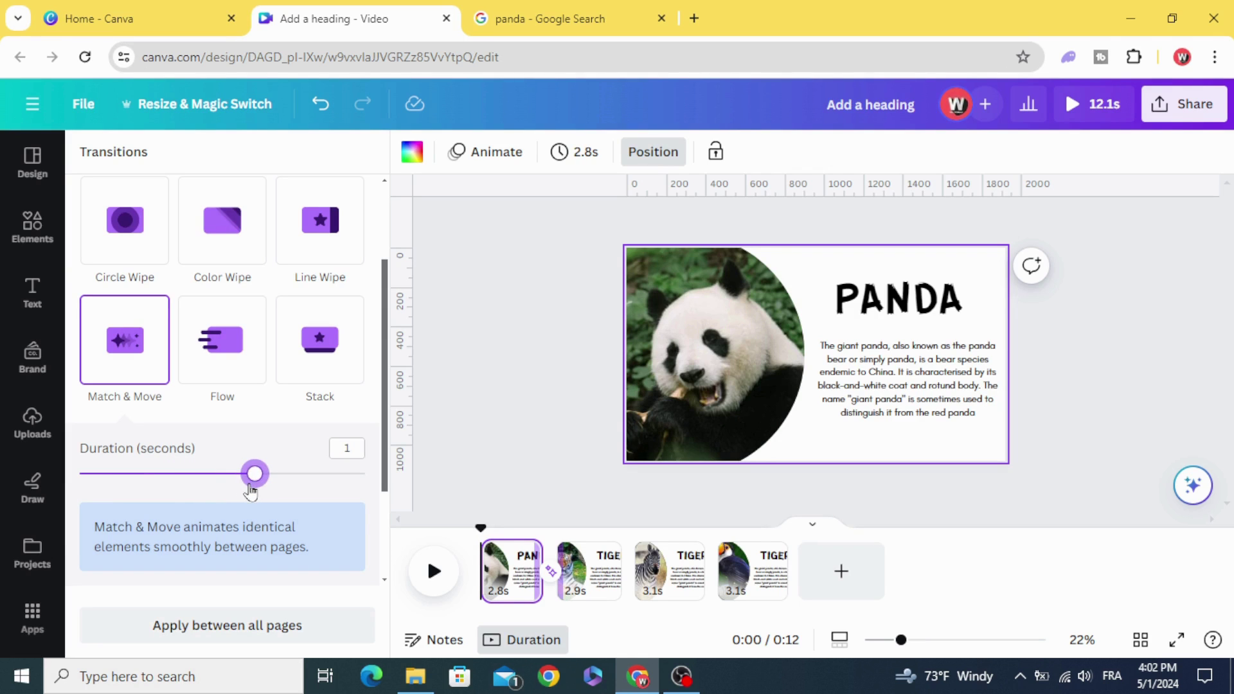
click(234, 626)
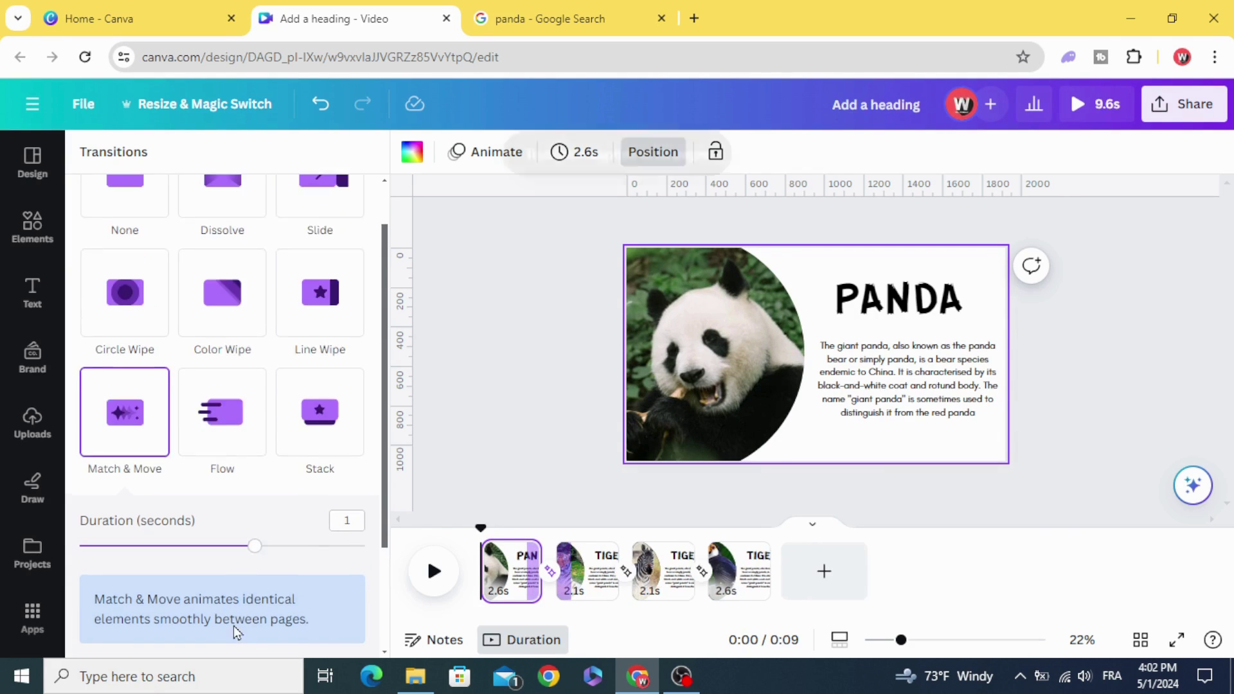
click(434, 572)
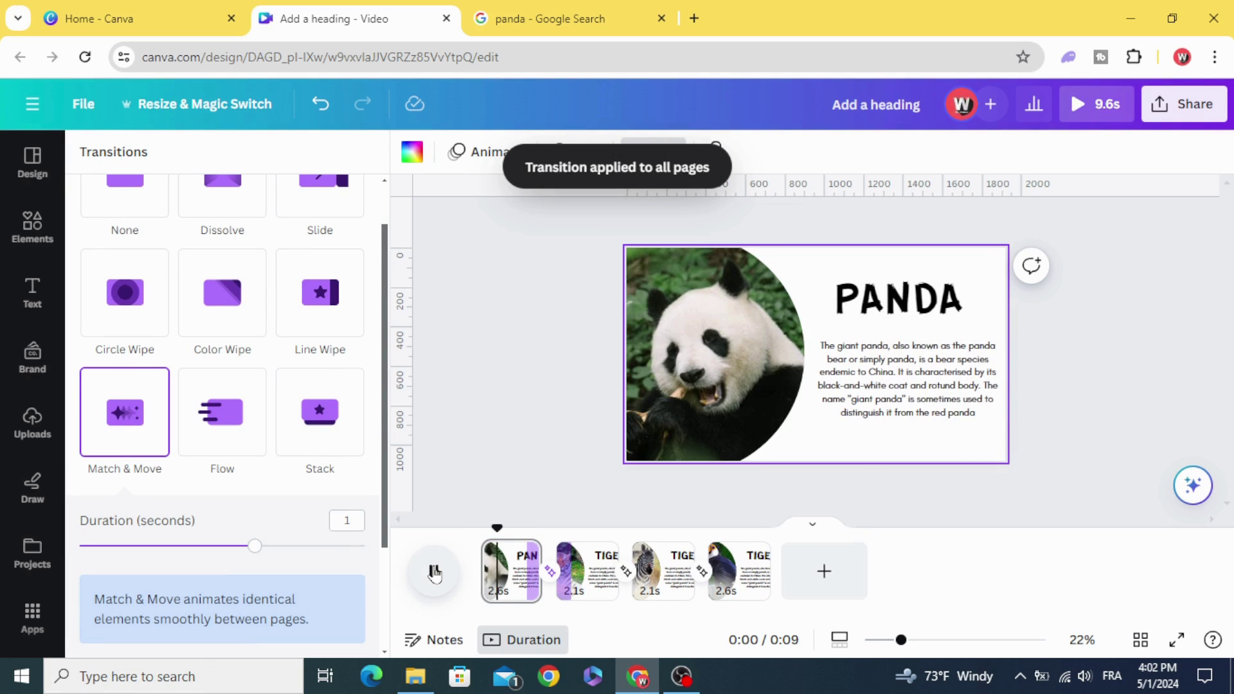